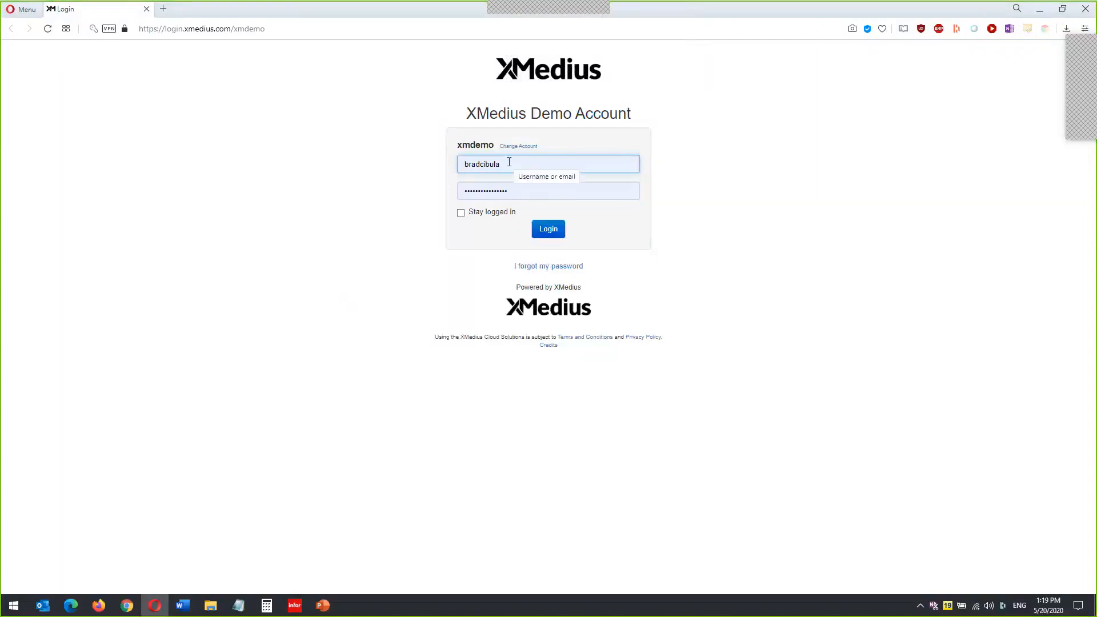
- Sign in to the demo account, view the most recent SafeBox, then start a blank new SafeBox
left_click(544, 231)
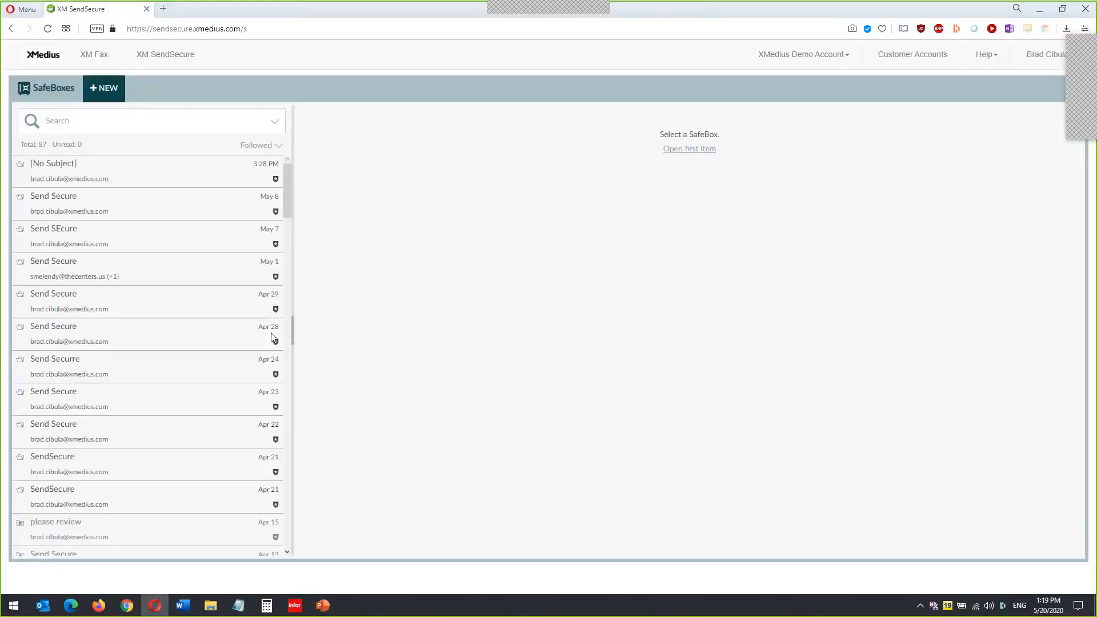
left_click(168, 177)
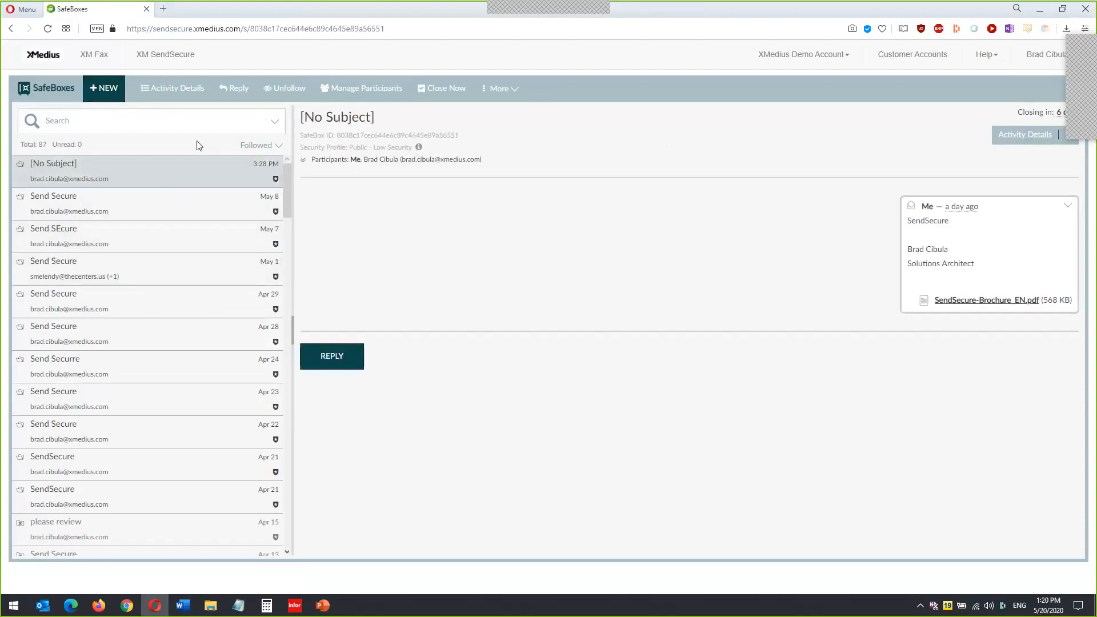
left_click(102, 94)
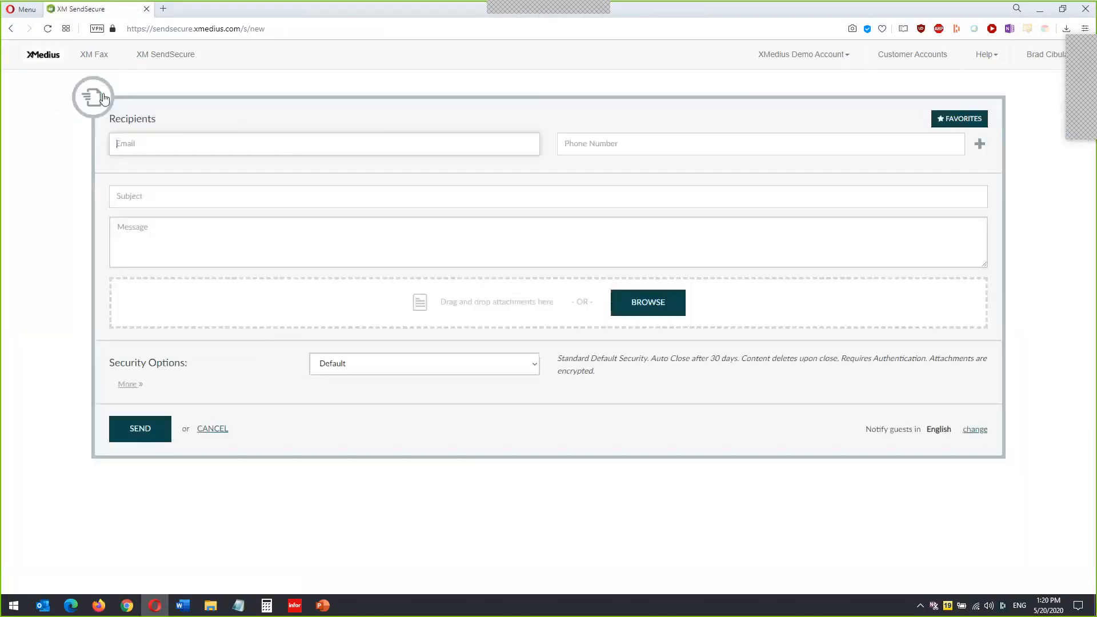
- Address the SafeBox to the suggested contact, with subject 'SendSecure' and message 'Here is a brochure'
left_click(142, 150)
type("brad")
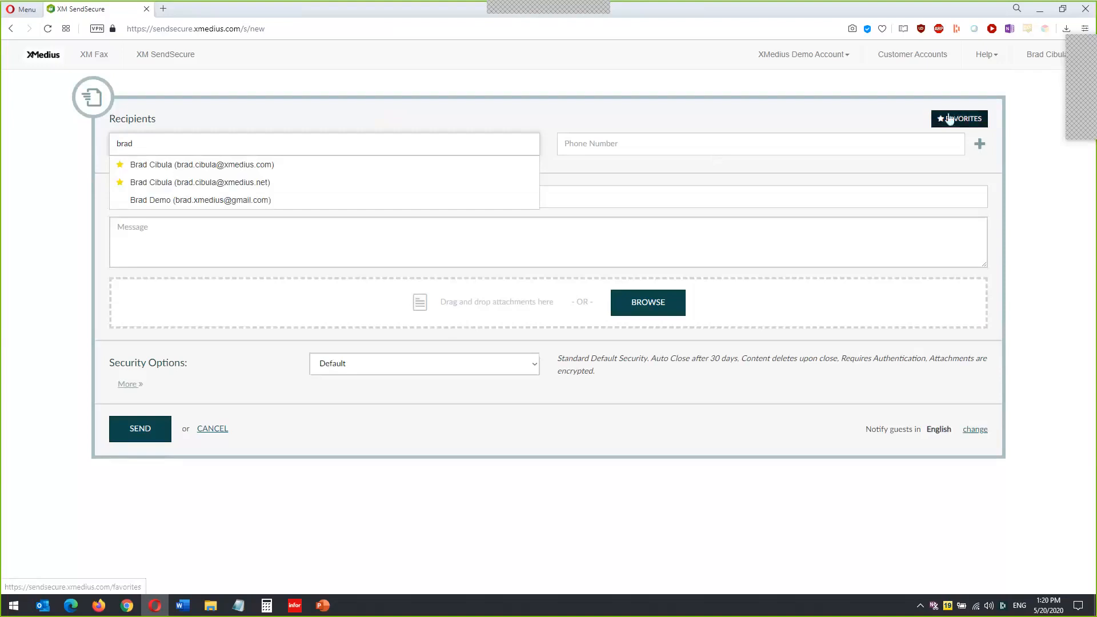
left_click(233, 168)
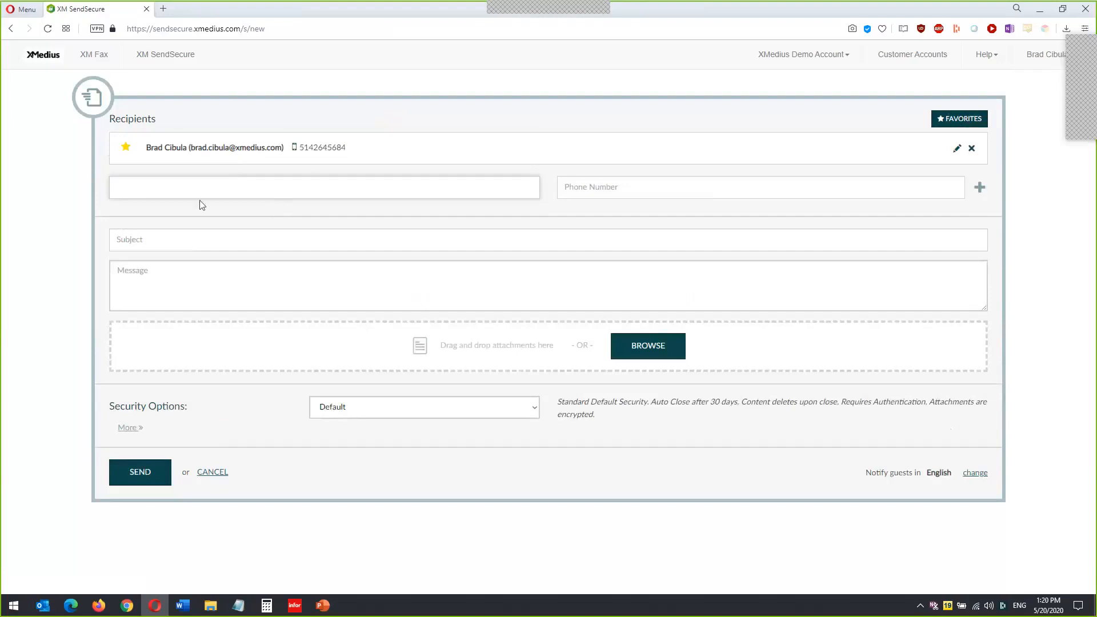
left_click(163, 240)
type("Se")
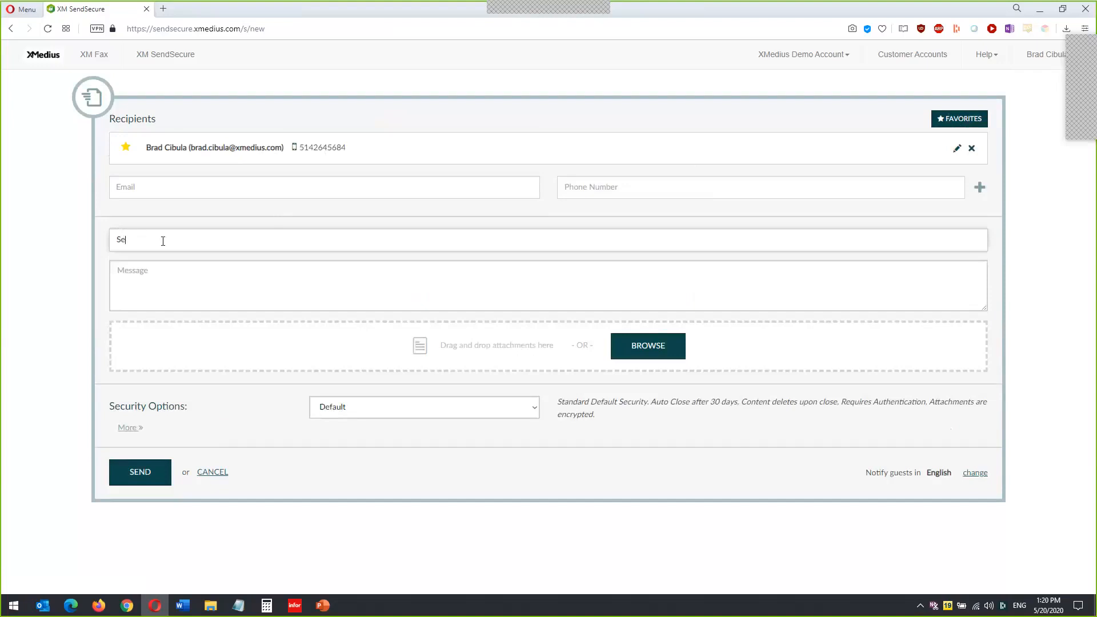
type("ndSecure")
key("Tab")
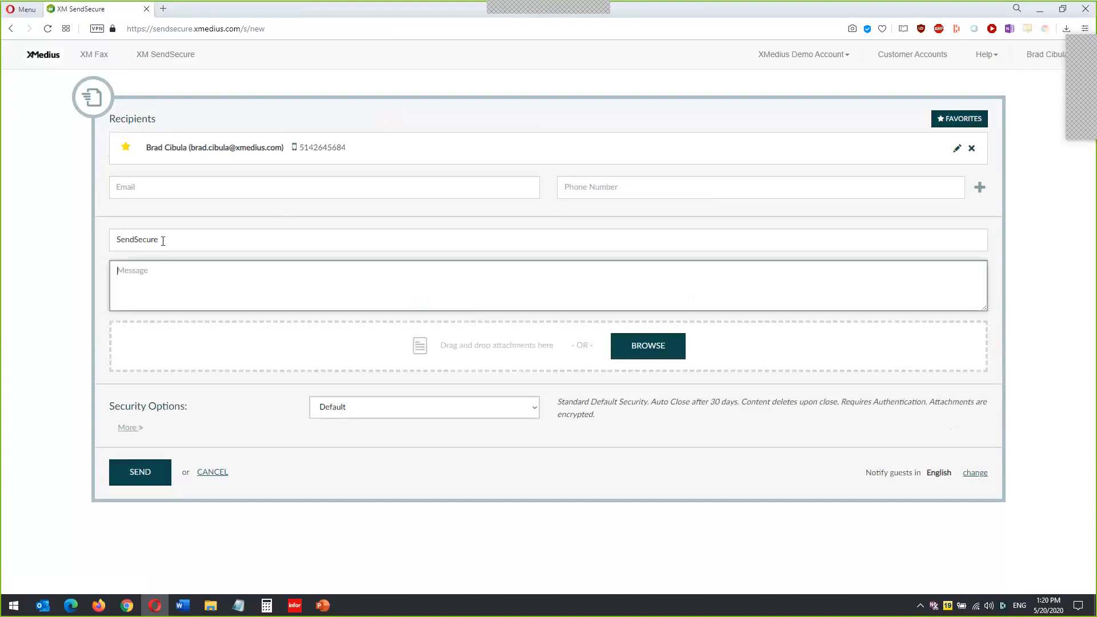
type("Here is a brochure")
- Attach SendSecure-Brochure_EN.pdf from the SendSecure documents folder
left_click(635, 346)
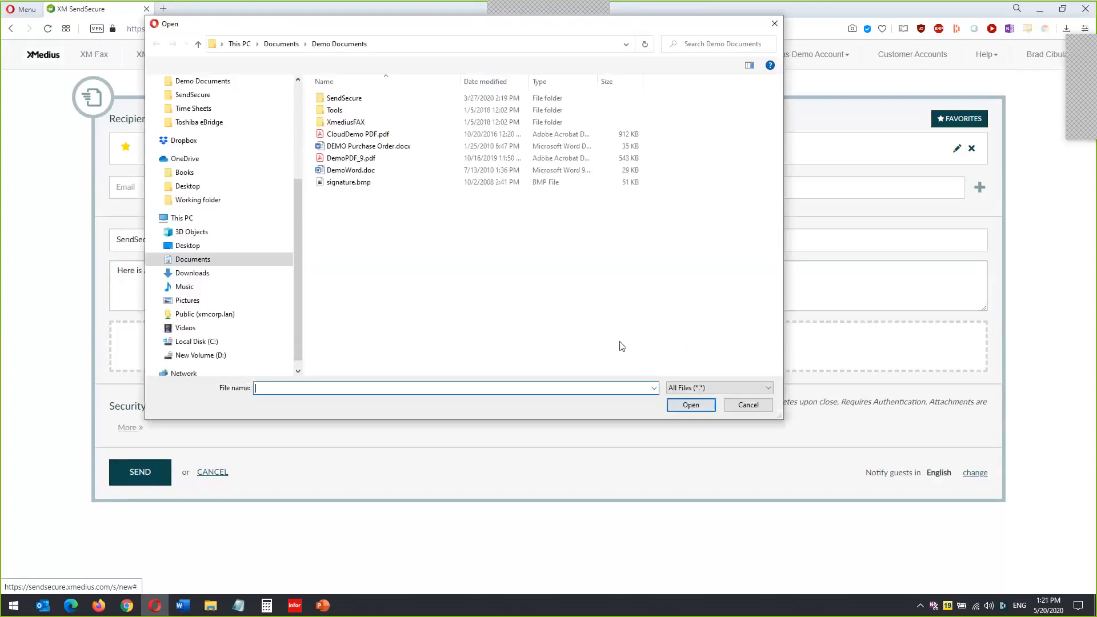
double_click(338, 99)
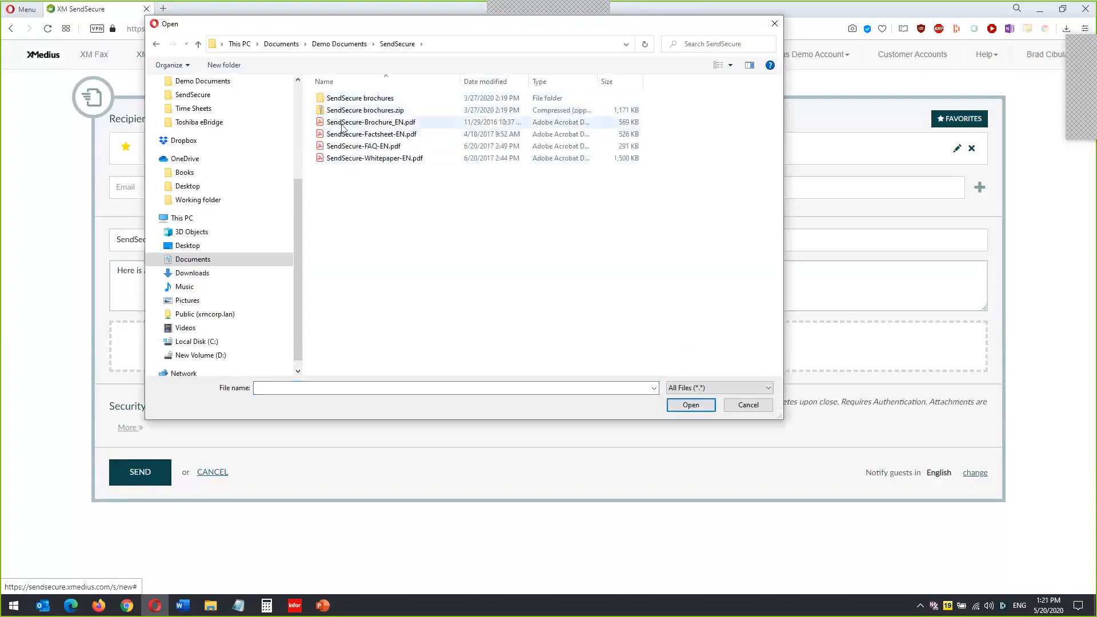
double_click(342, 123)
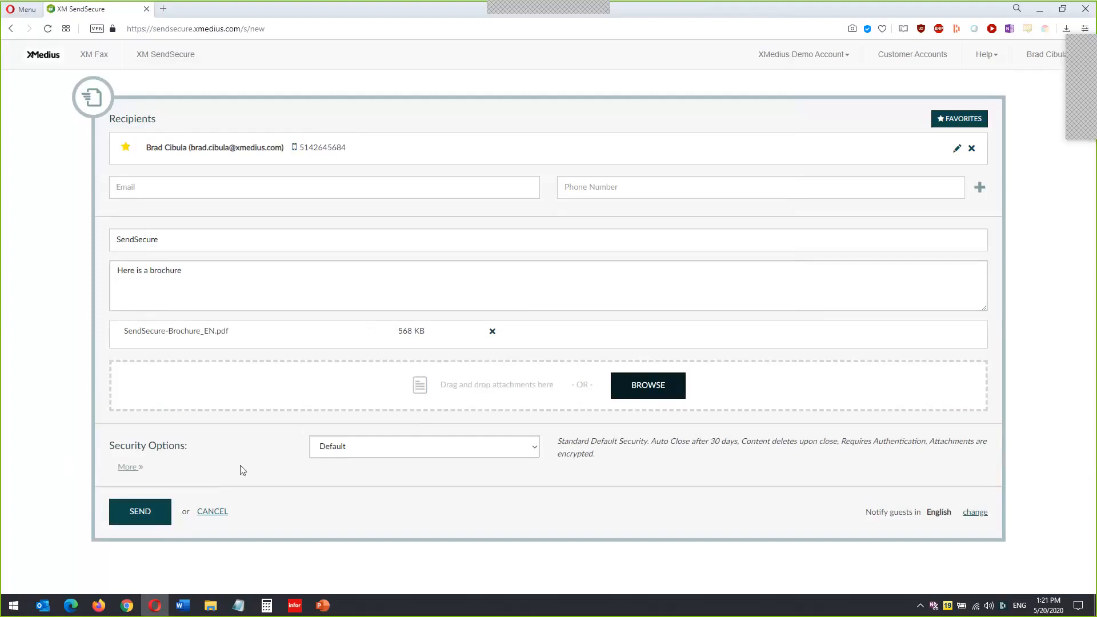
- Reveal the extra security options and apply the Restricted - Extreme Security profile
left_click(128, 467)
scroll(251, 443, "down", 3)
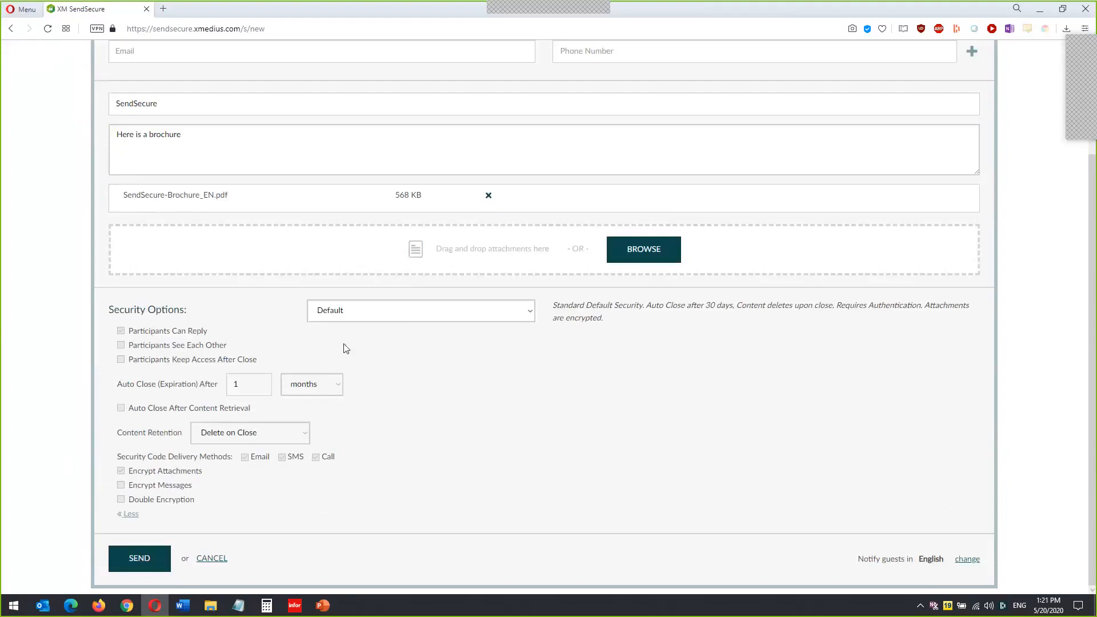
left_click(530, 313)
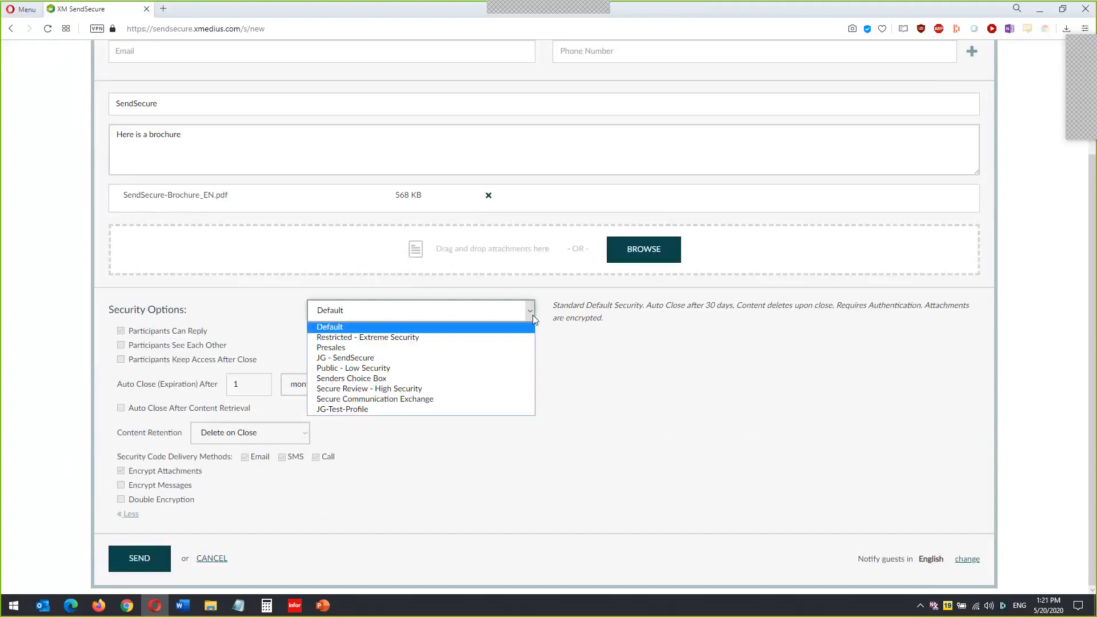
left_click(402, 338)
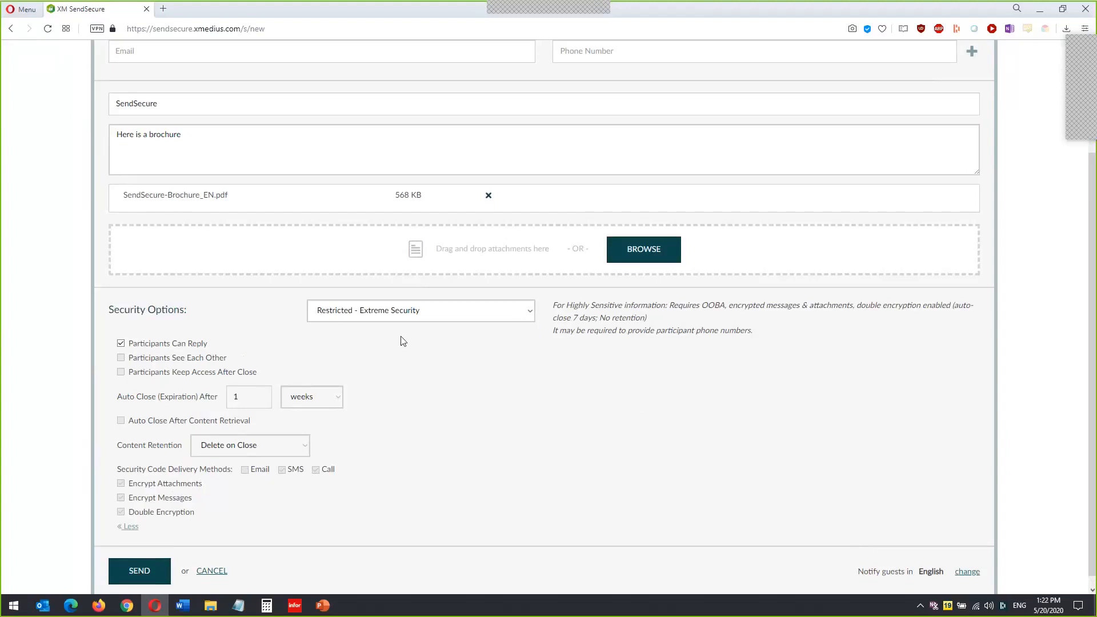
- Try the Public - Low Security and Senders Choice Box profiles, then switch back to Default
left_click(531, 312)
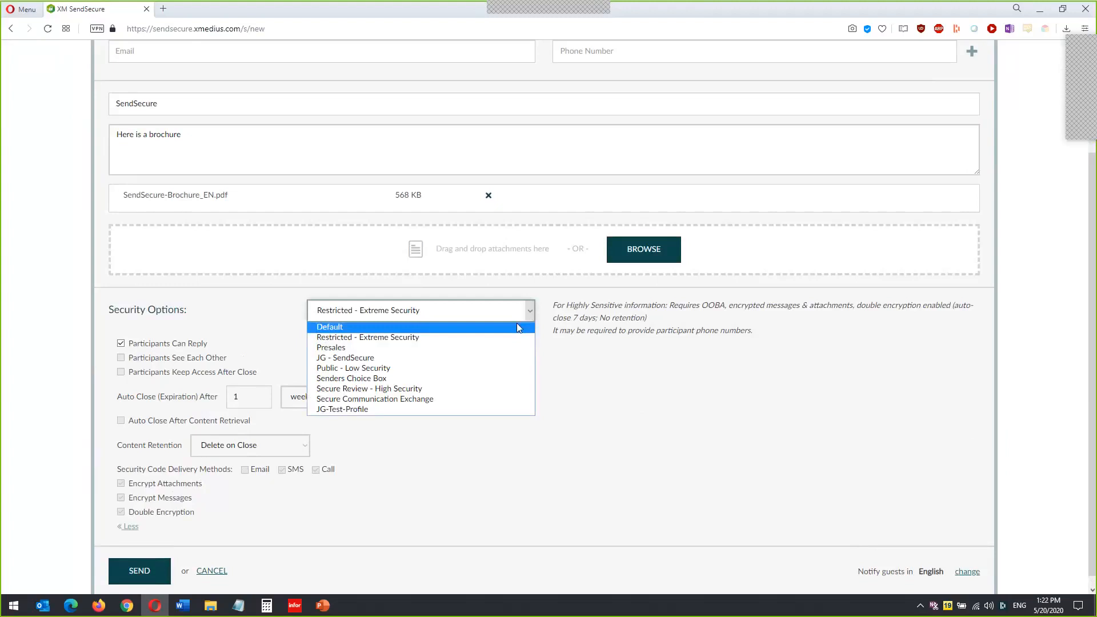
left_click(354, 368)
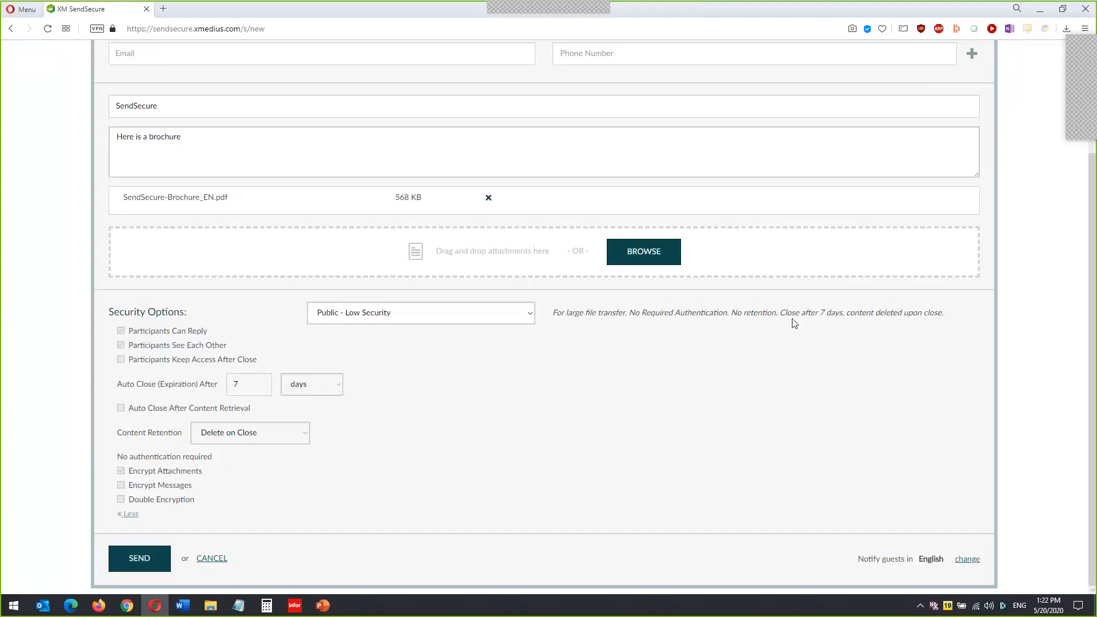
left_click(531, 315)
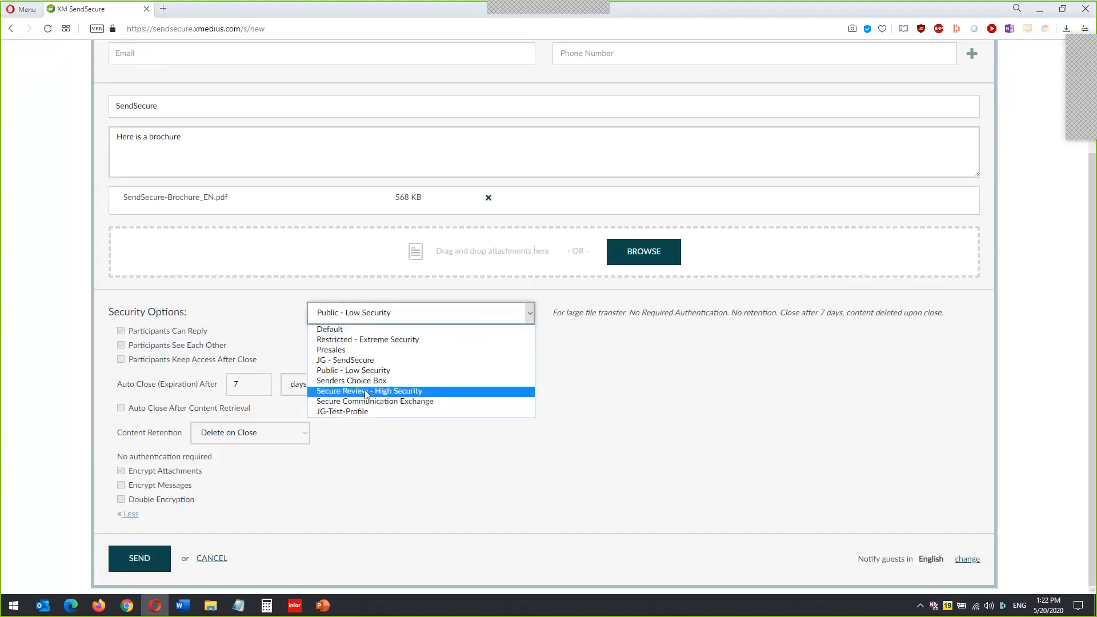
left_click(351, 381)
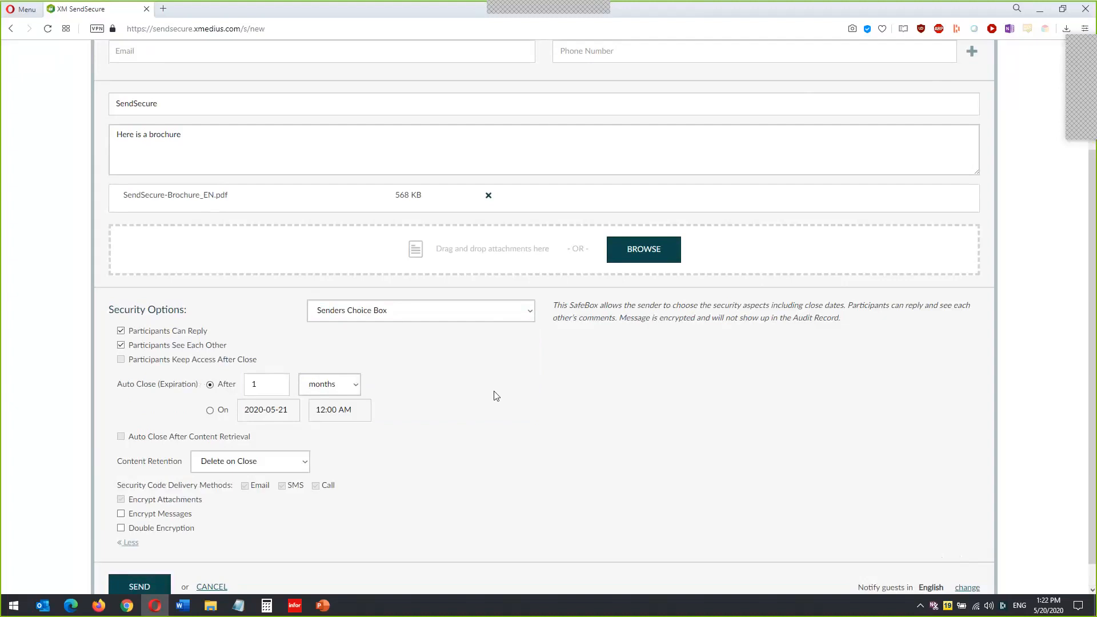
scroll(495, 395, "down", 1)
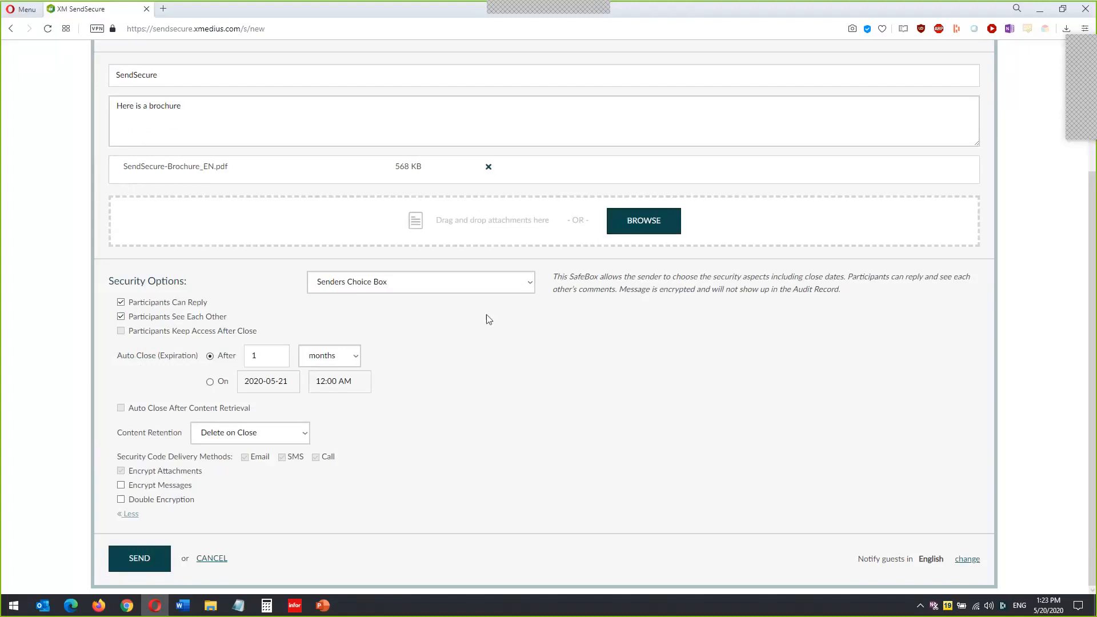
left_click(528, 286)
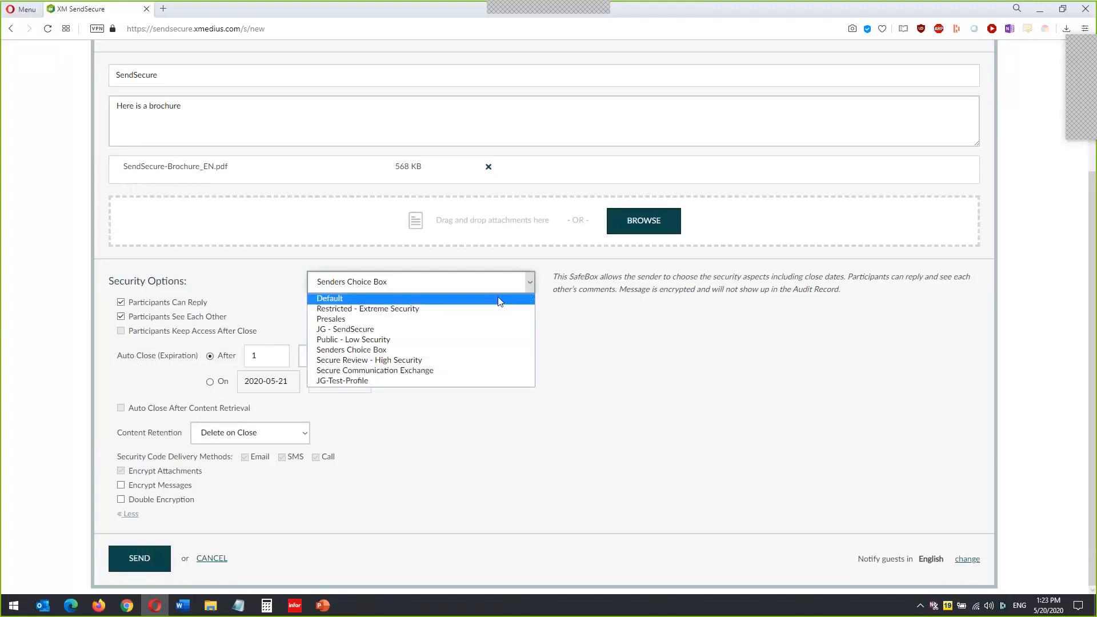
left_click(355, 298)
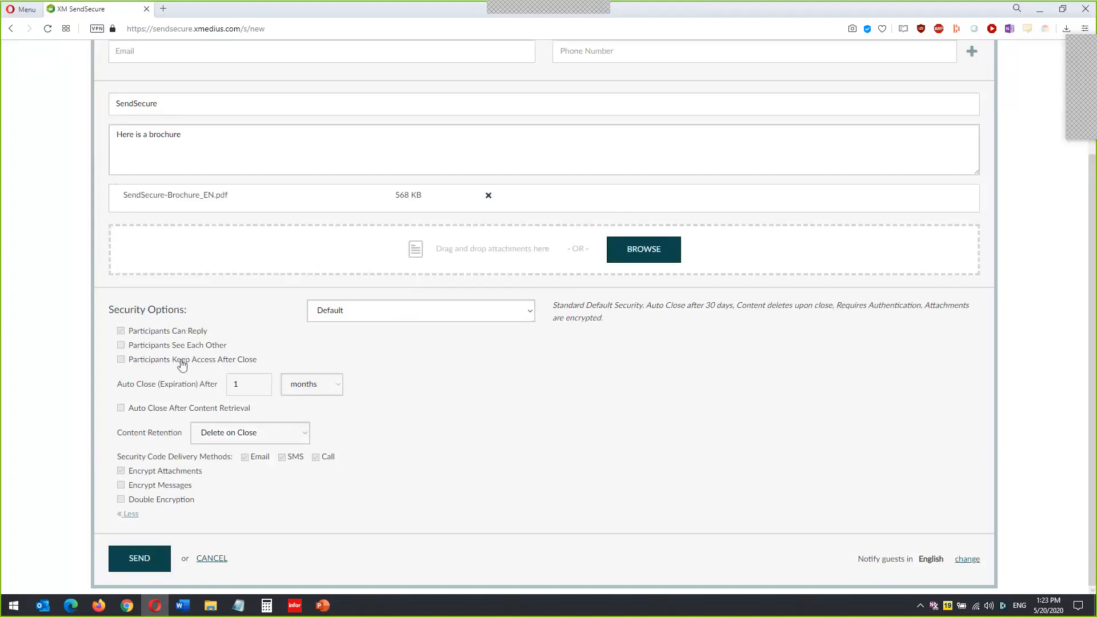
- Send the brochure SafeBox and bring Outlook to the front
left_click(136, 553)
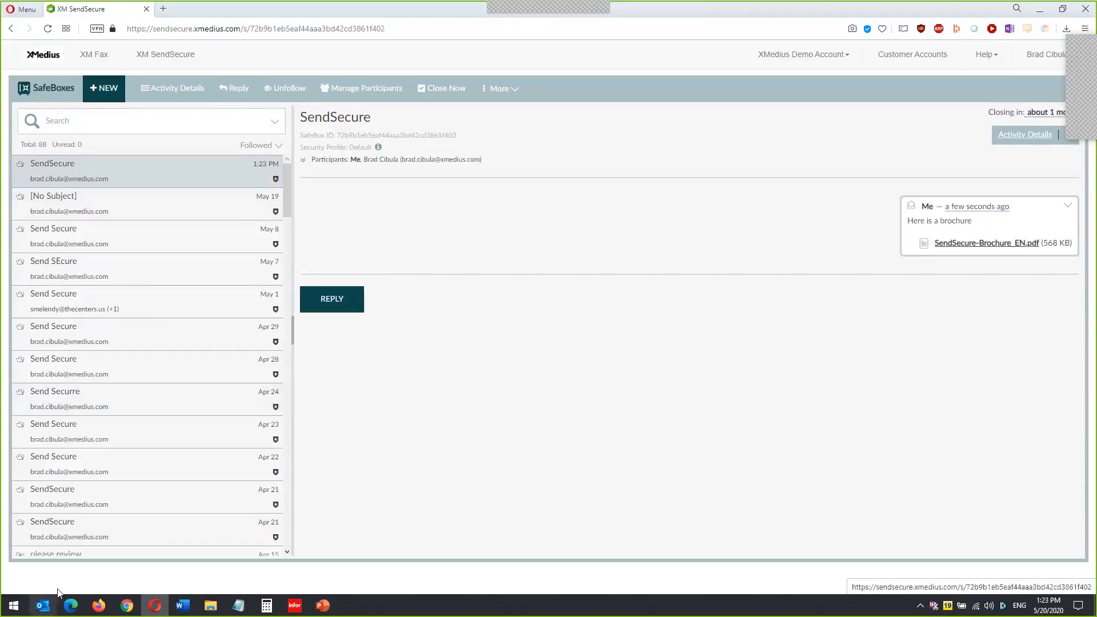
left_click(48, 611)
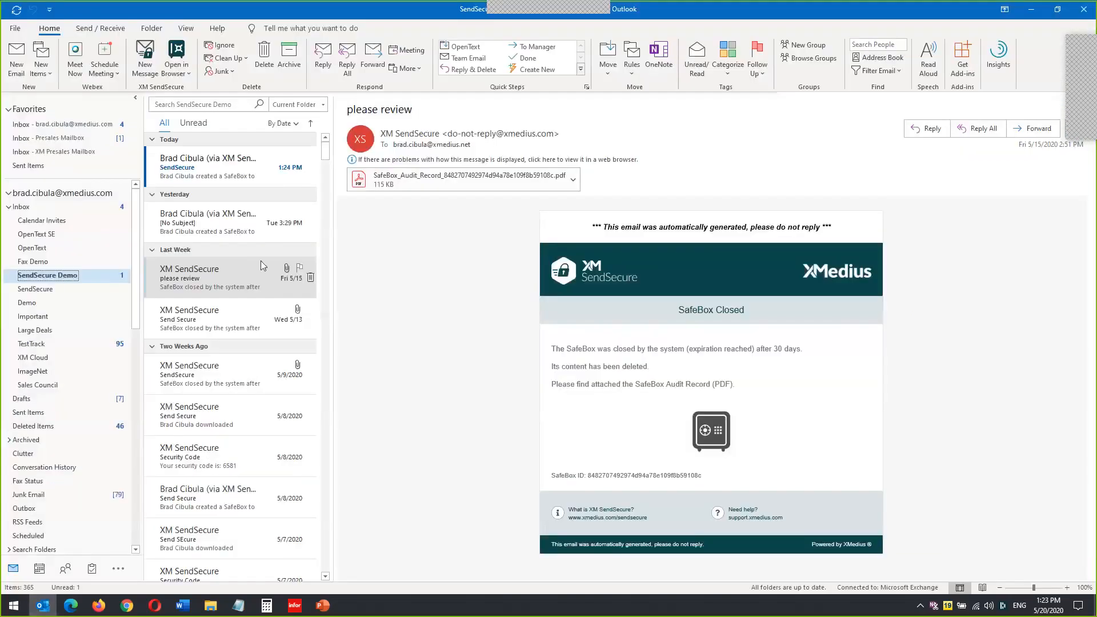
- Open today's SendSecure secure-message email and bring up the Access SafeBox link's context menu
left_click(219, 171)
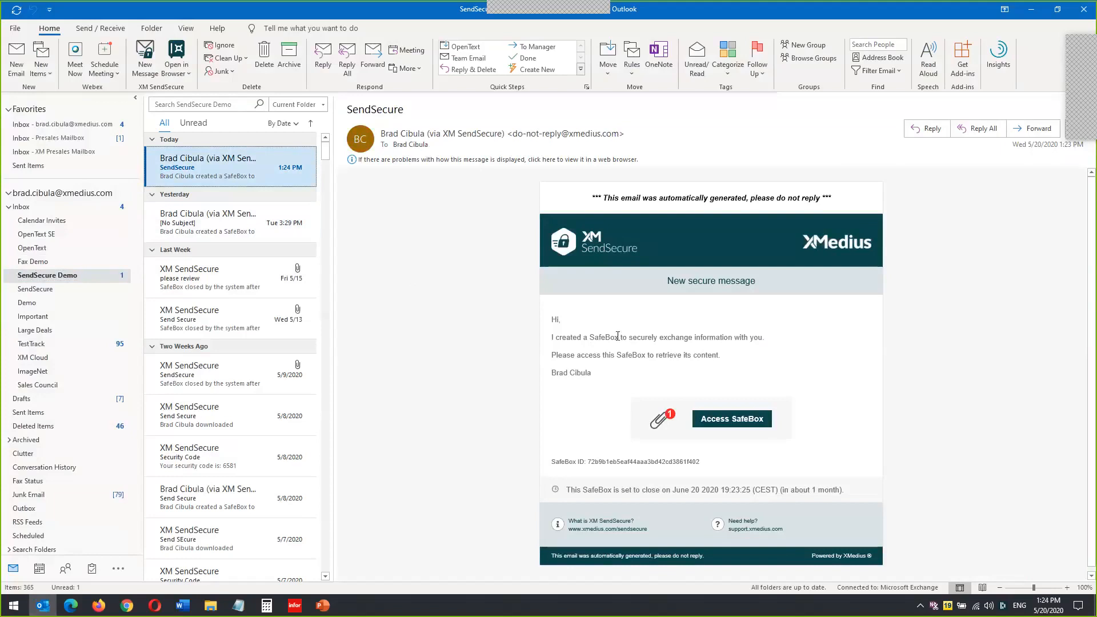
left_click(715, 421)
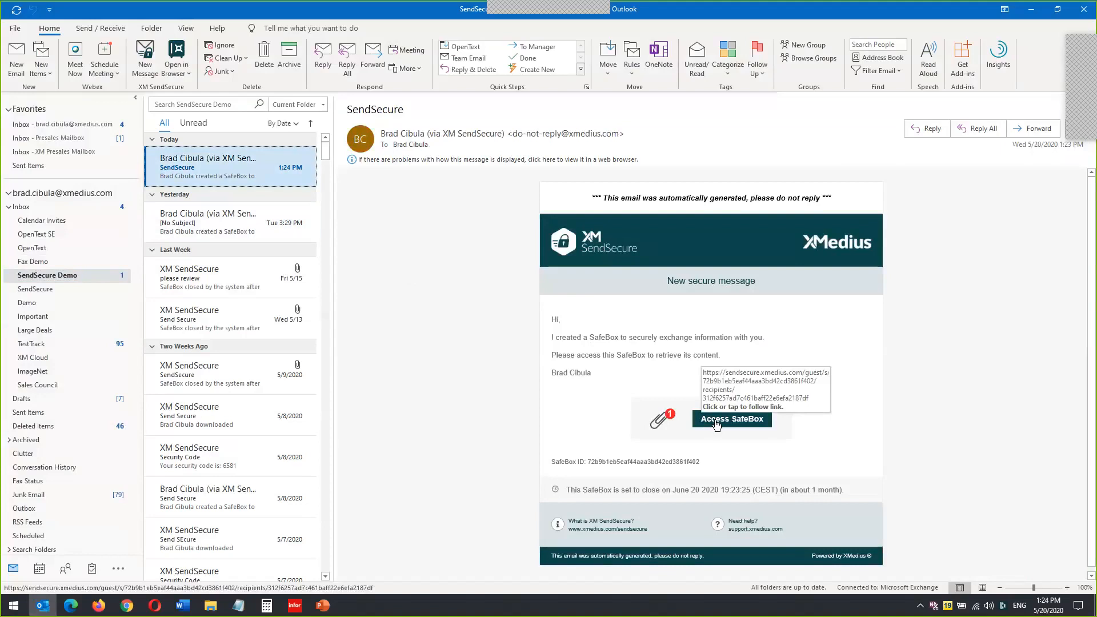
right_click(715, 421)
- Copy the Access SafeBox link and load it in a new Chrome tab
left_click(742, 470)
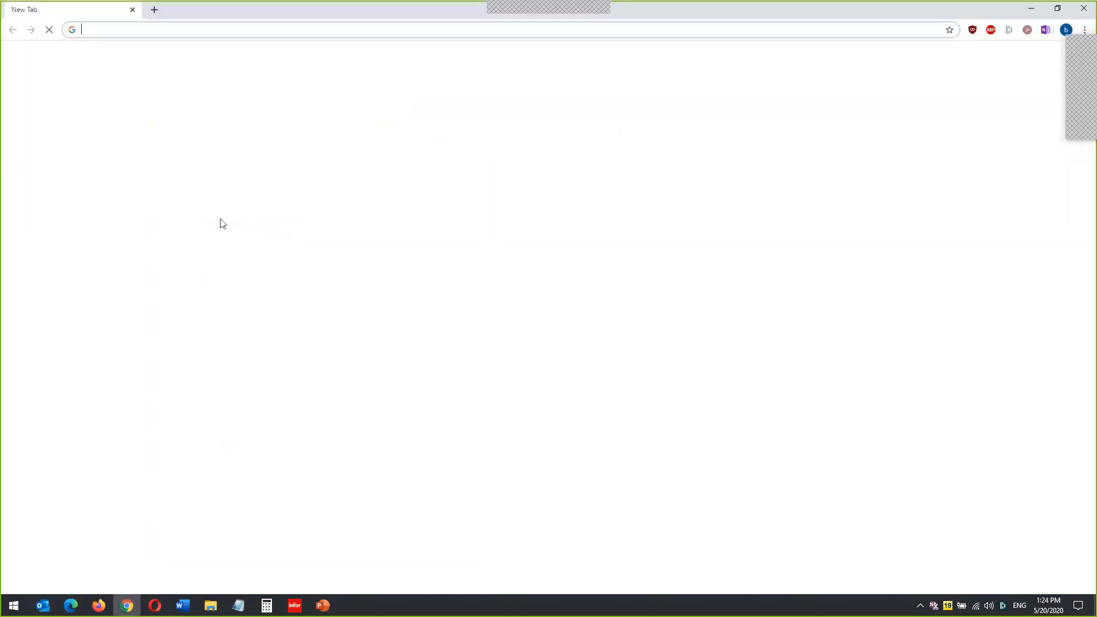
right_click(192, 35)
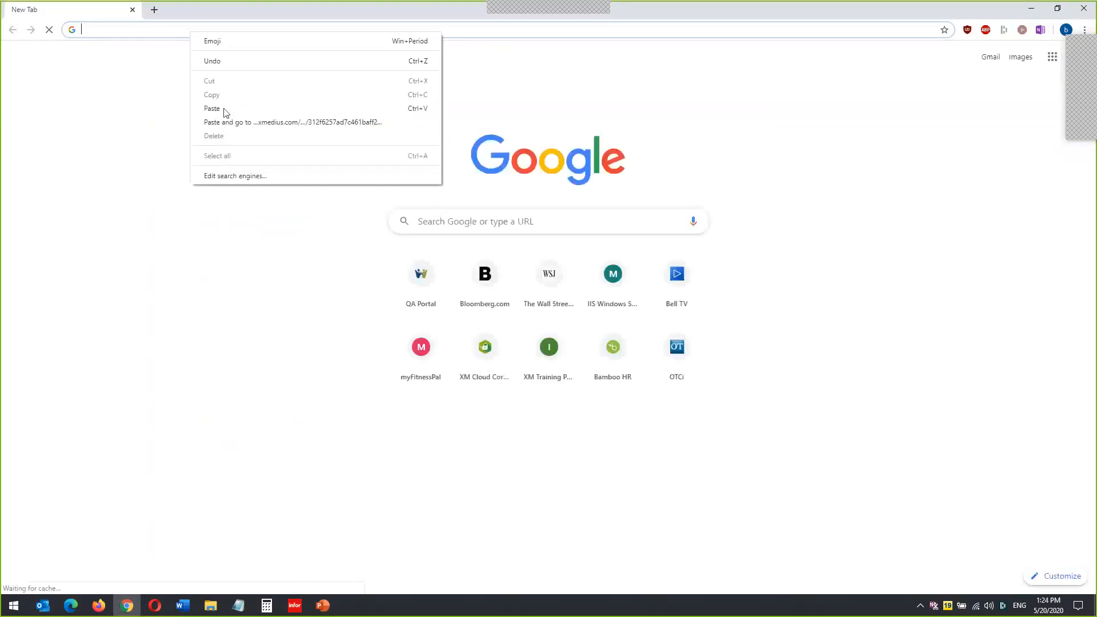
left_click(224, 118)
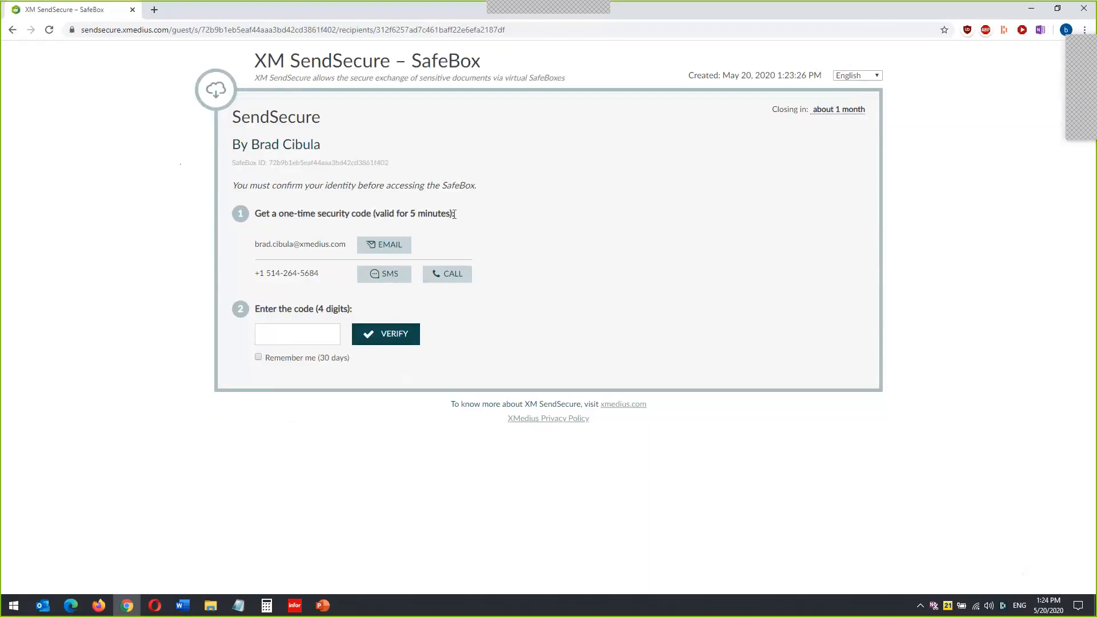
- Have the security code emailed, then open the Security Code message in Outlook
left_click(402, 250)
left_click(42, 604)
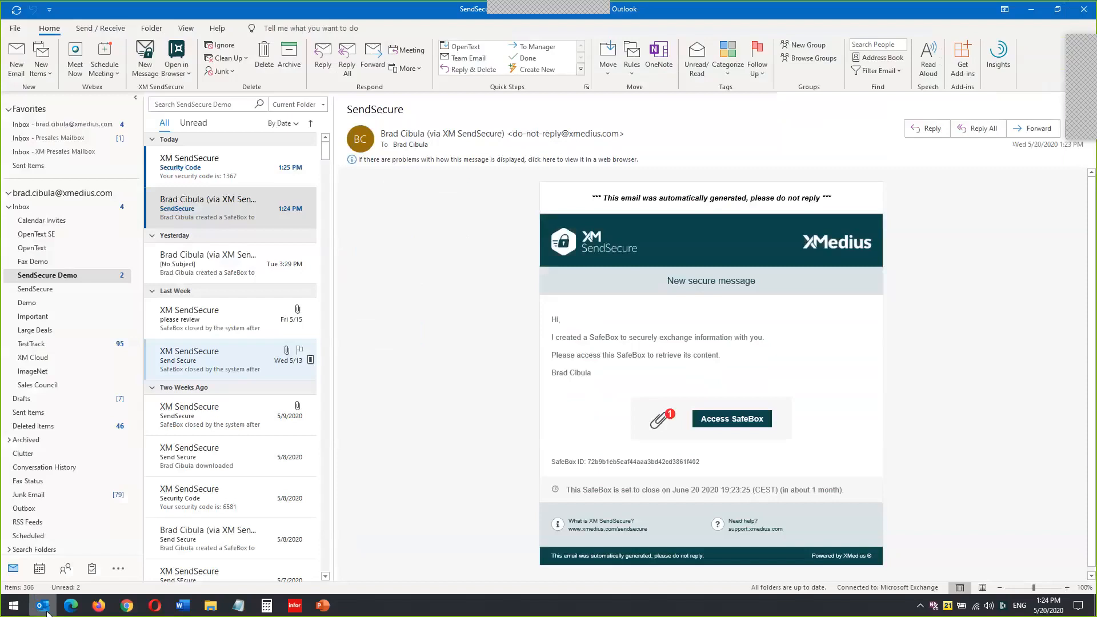
left_click(220, 184)
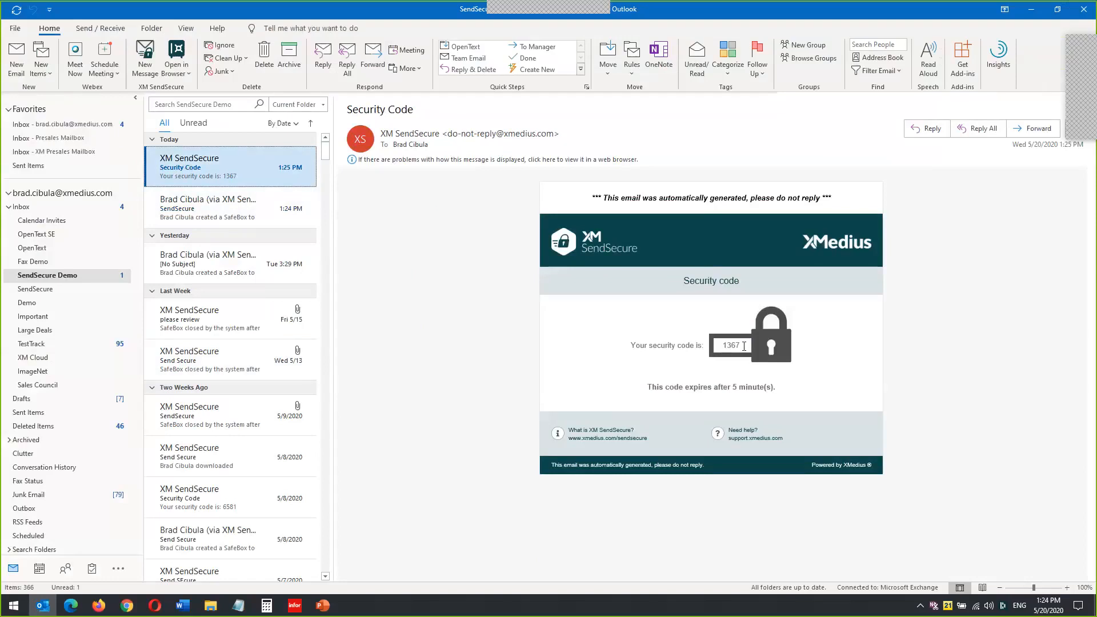
- Enter the emailed 4-digit security code on the SafeBox page and verify identity
left_click(127, 605)
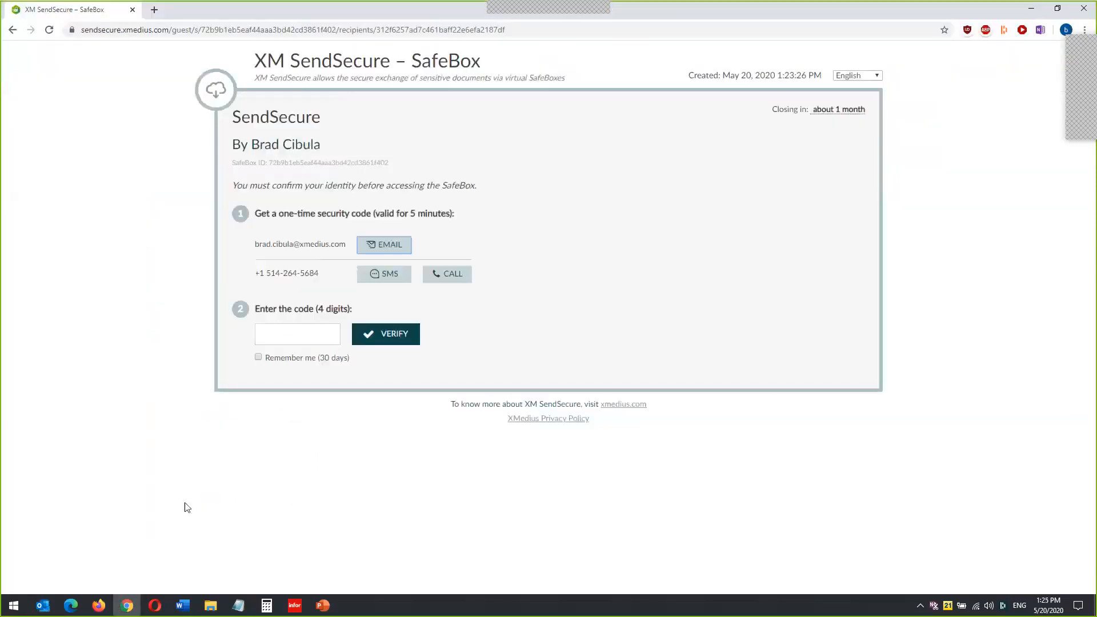
left_click(284, 330)
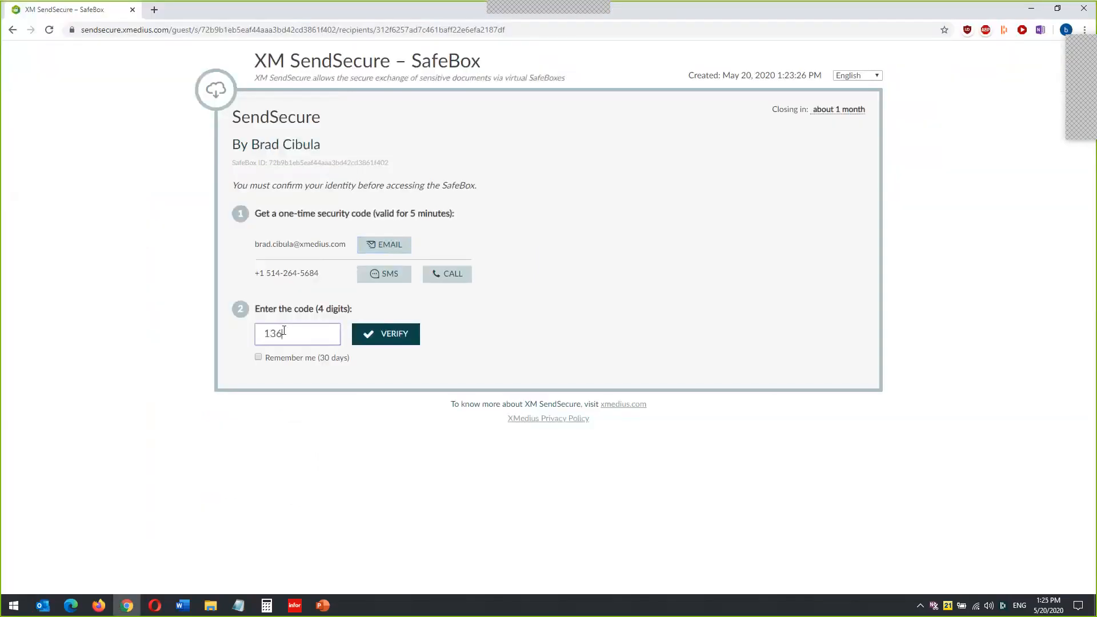
left_click(374, 343)
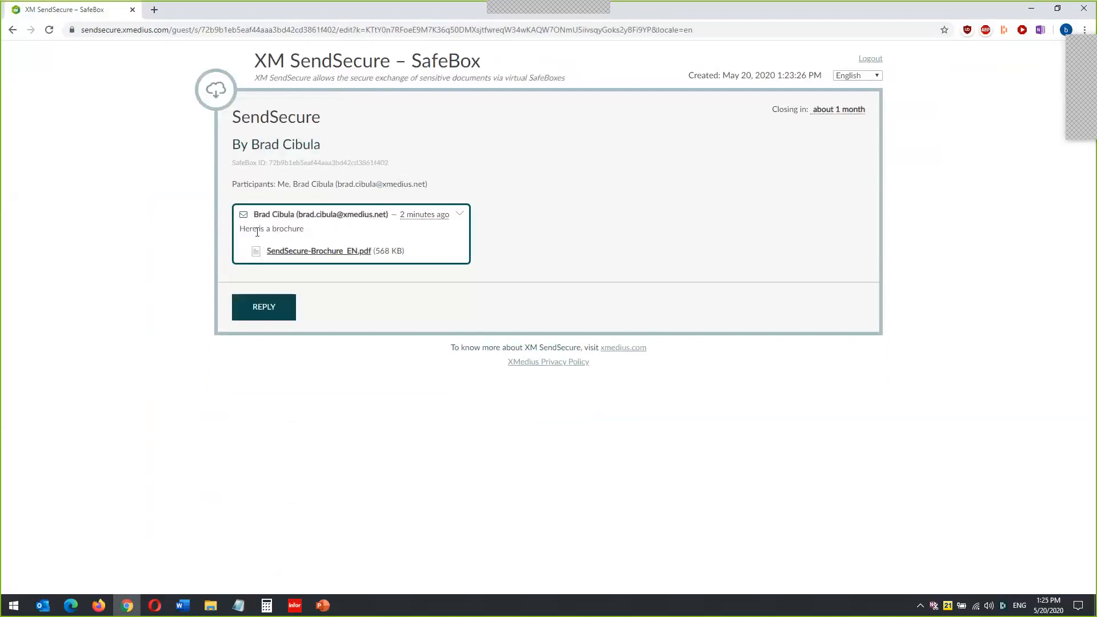
- Download and open the brochure PDF, return to the SafeBox tab, and minimise Chrome
left_click(314, 253)
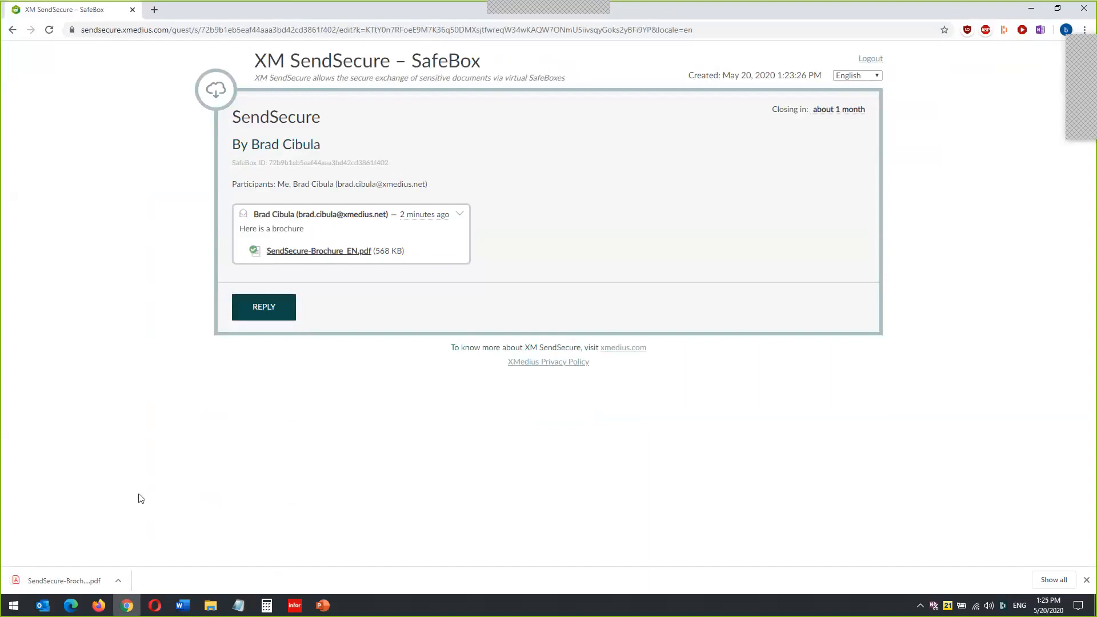
left_click(26, 580)
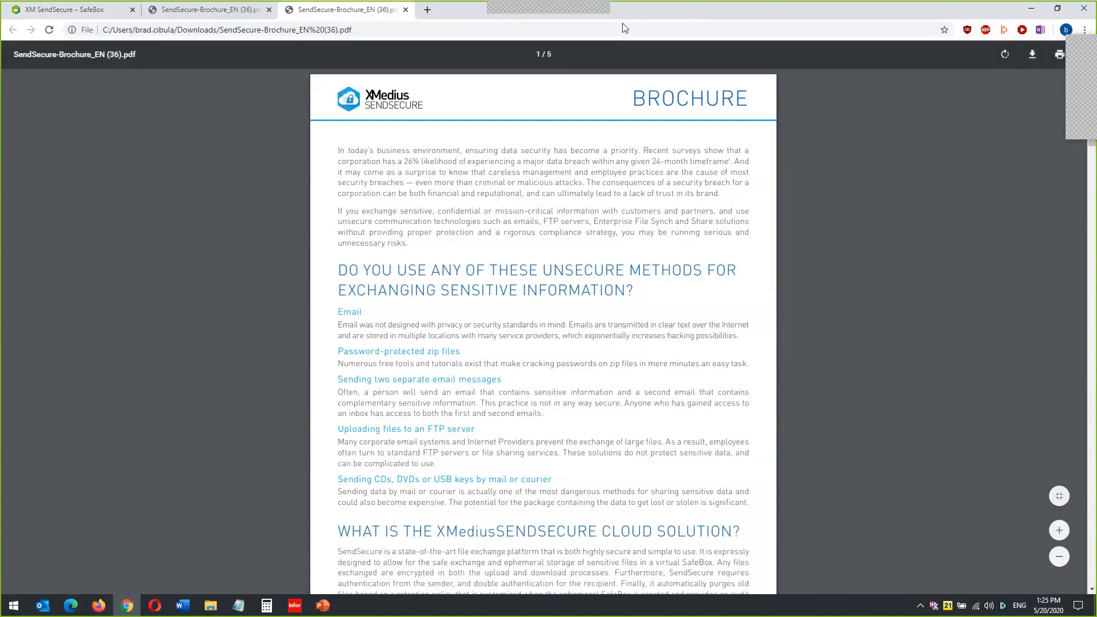
left_click(79, 11)
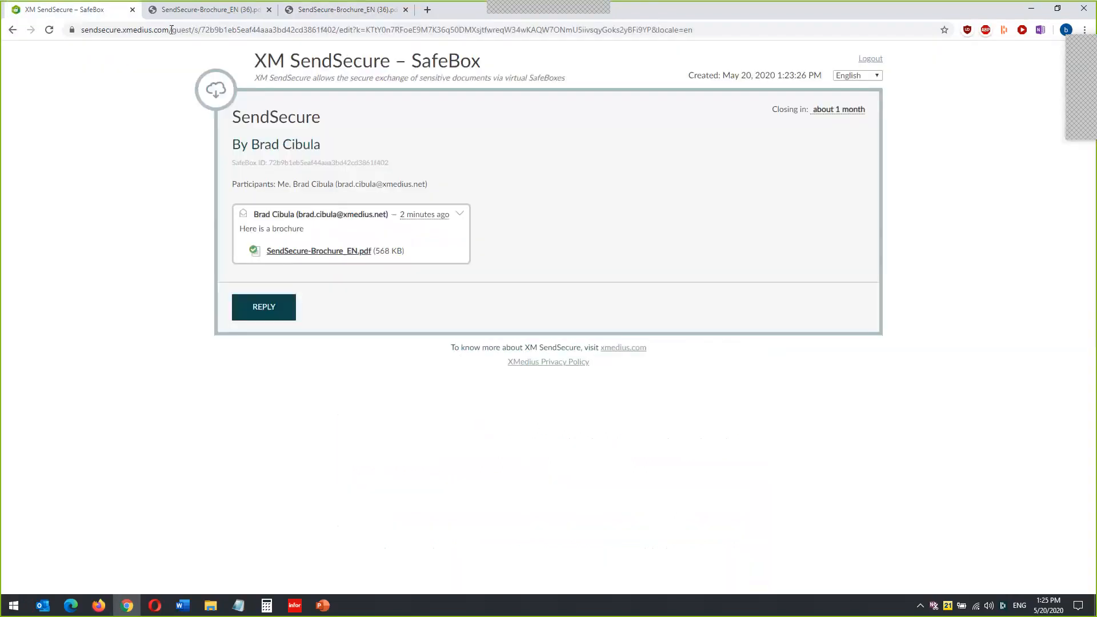
left_click(1031, 8)
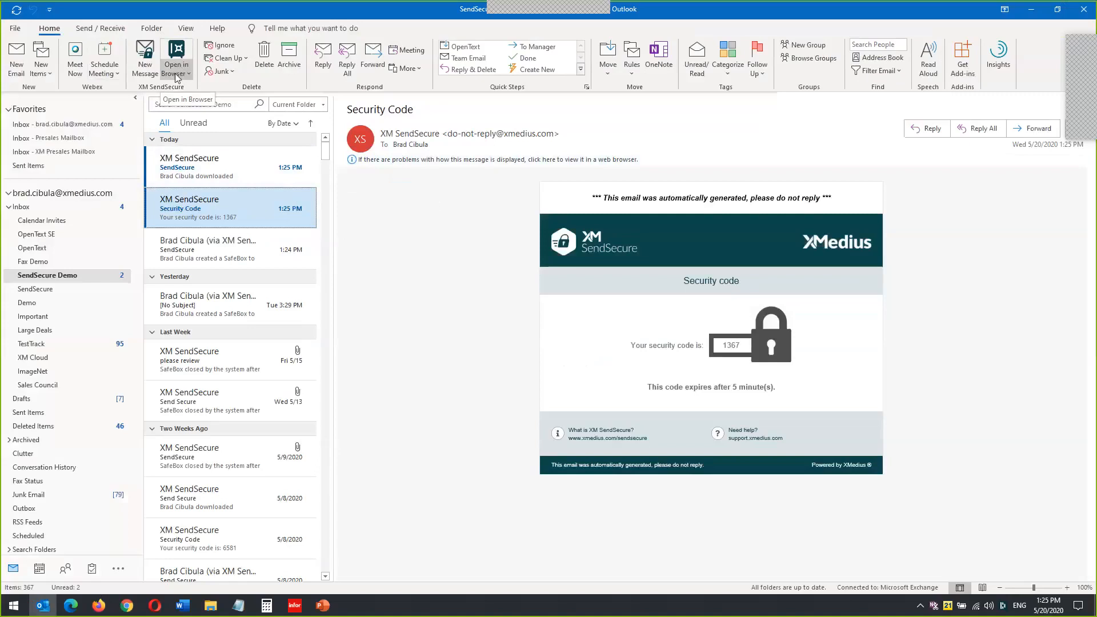
- Write a new Outlook email with 'Send Secure' in the body and convert it to a SendSecure message
left_click(145, 69)
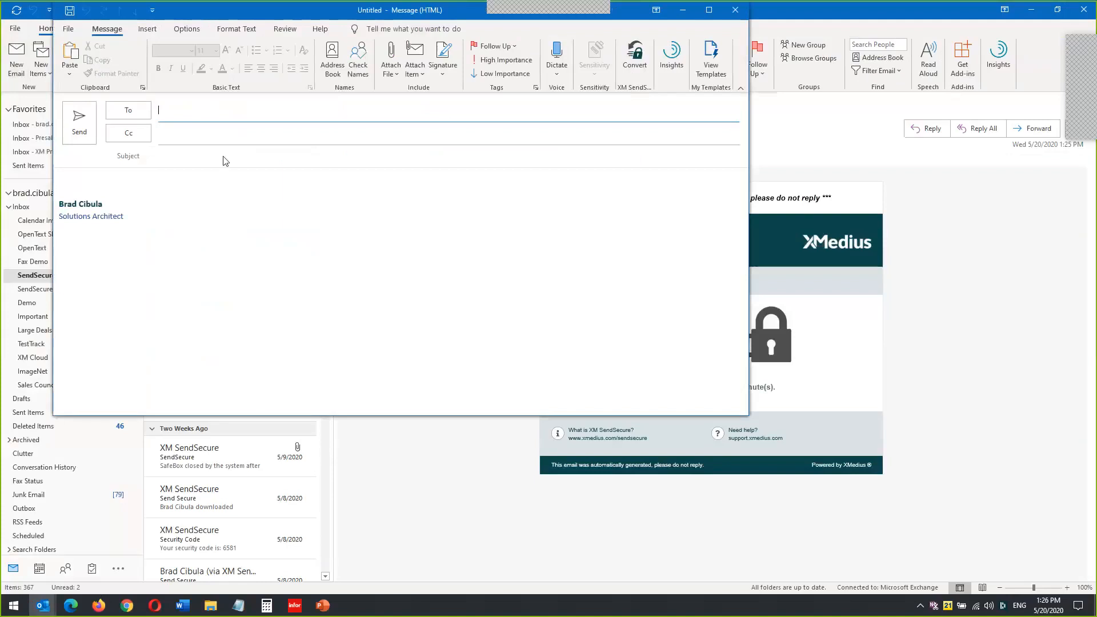
left_click(159, 235)
type("Sen")
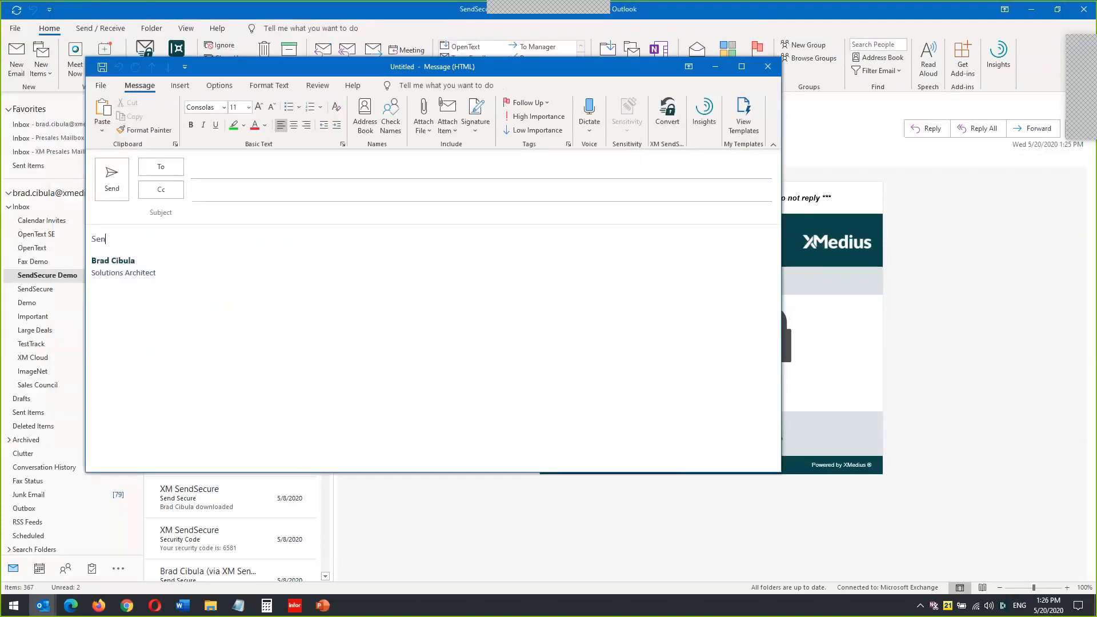
type("d Secure")
left_click(667, 111)
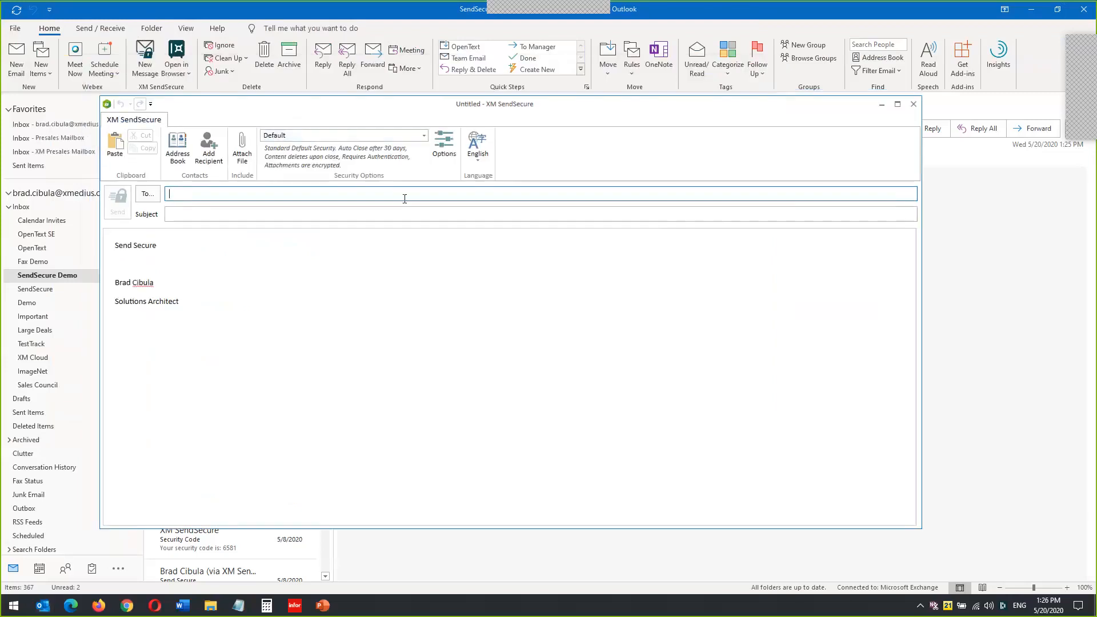
- Attach SendSecure-Brochure_EN.pdf and add one address-book contact as the recipient
left_click(241, 150)
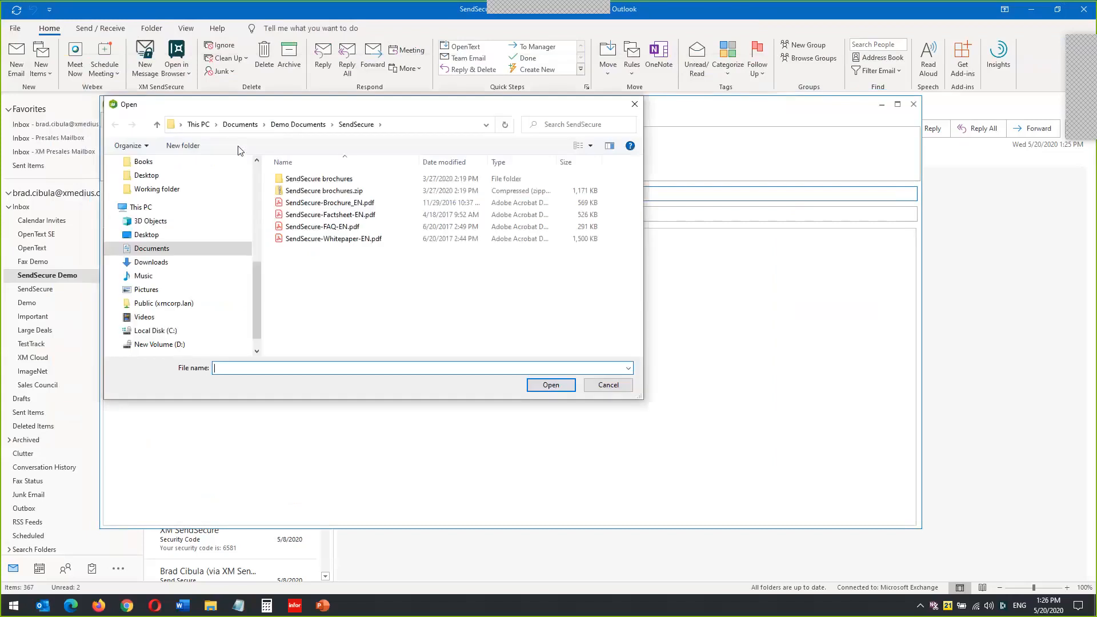
double_click(312, 203)
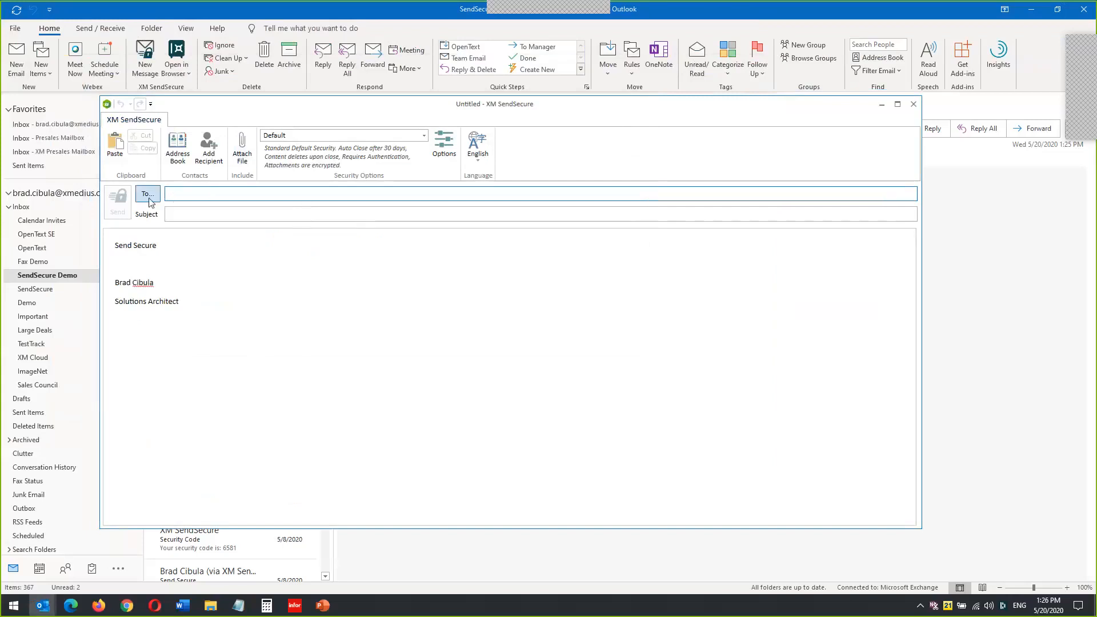
type("brad")
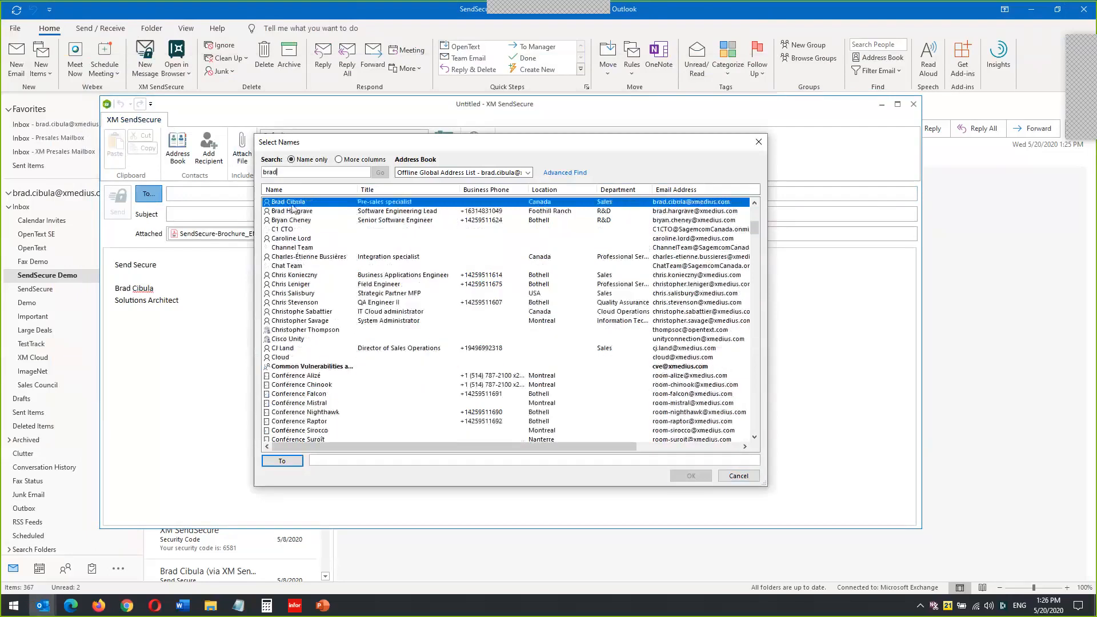
double_click(292, 205)
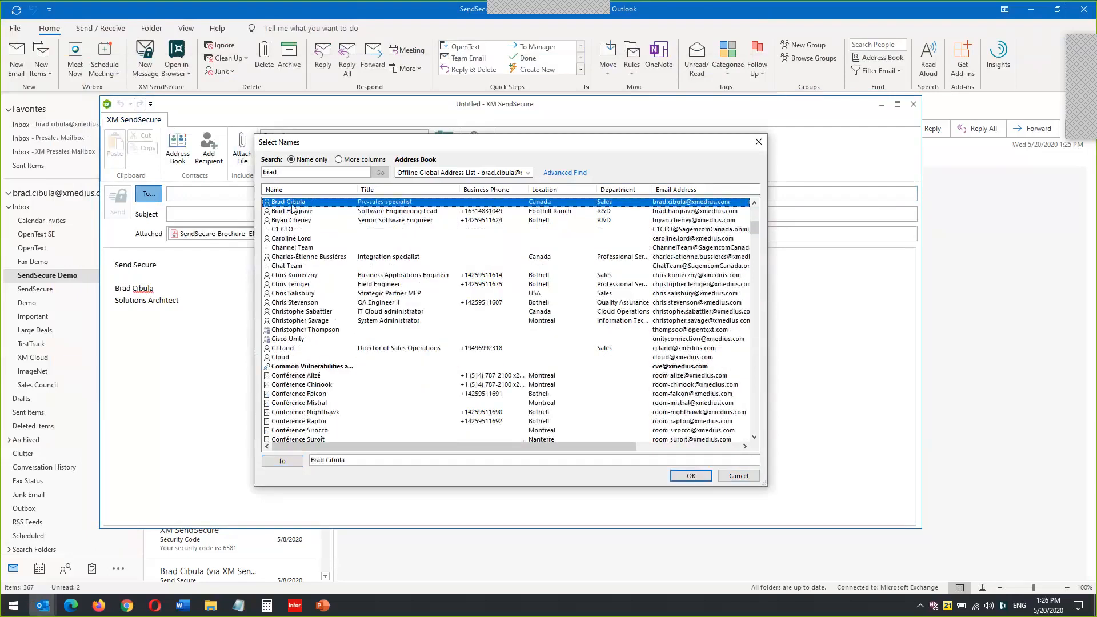
left_click(691, 475)
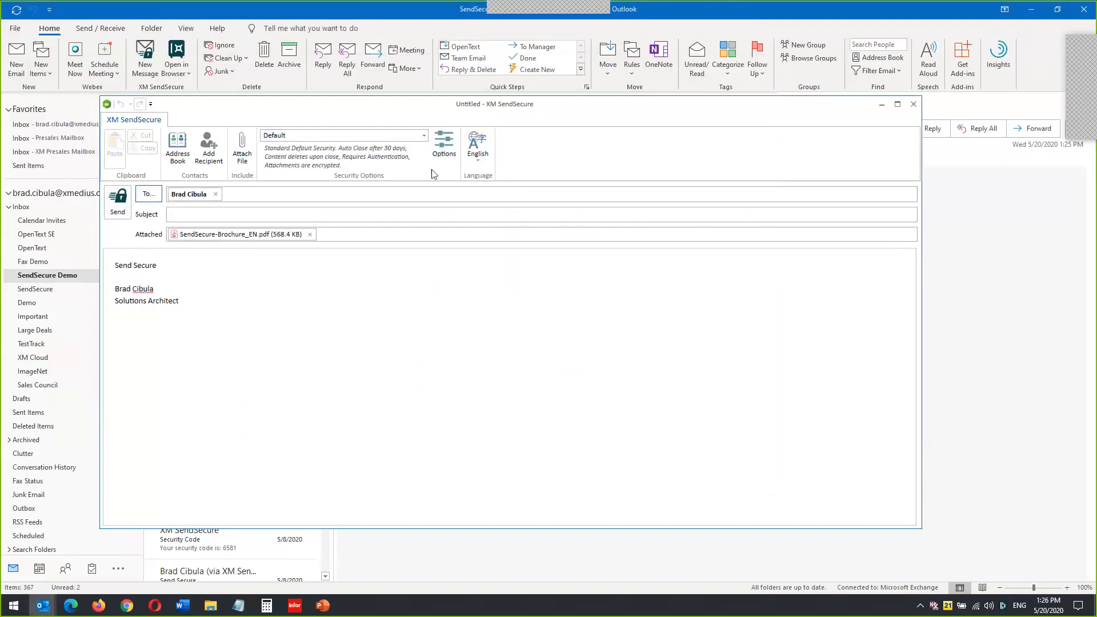
- Switch the security profile to Senders Choice Box and review its options without changing them
left_click(424, 136)
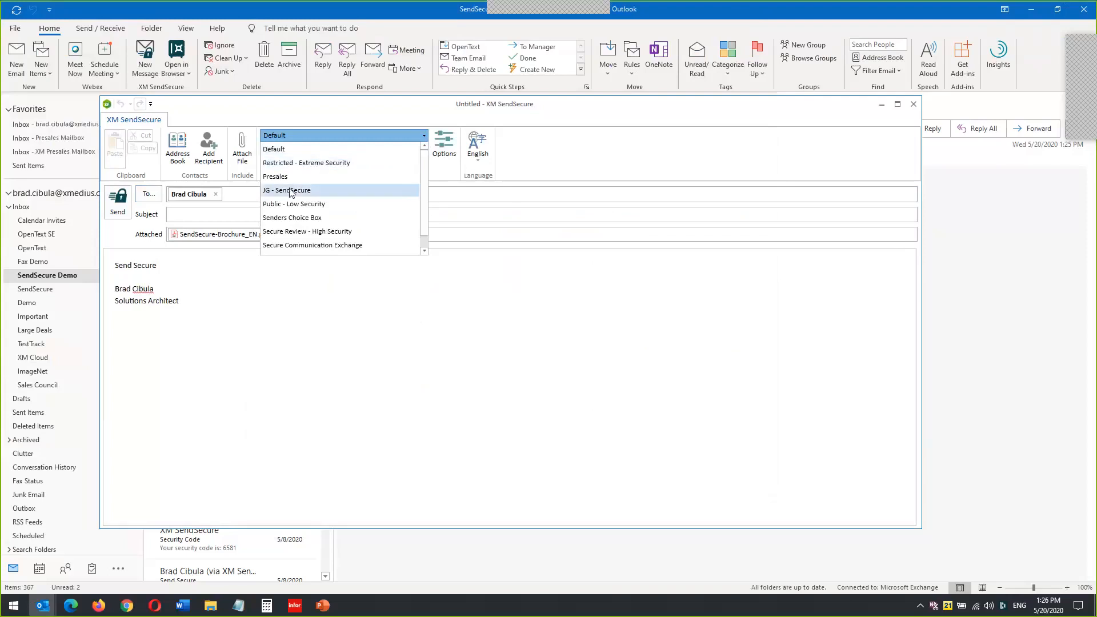
left_click(299, 219)
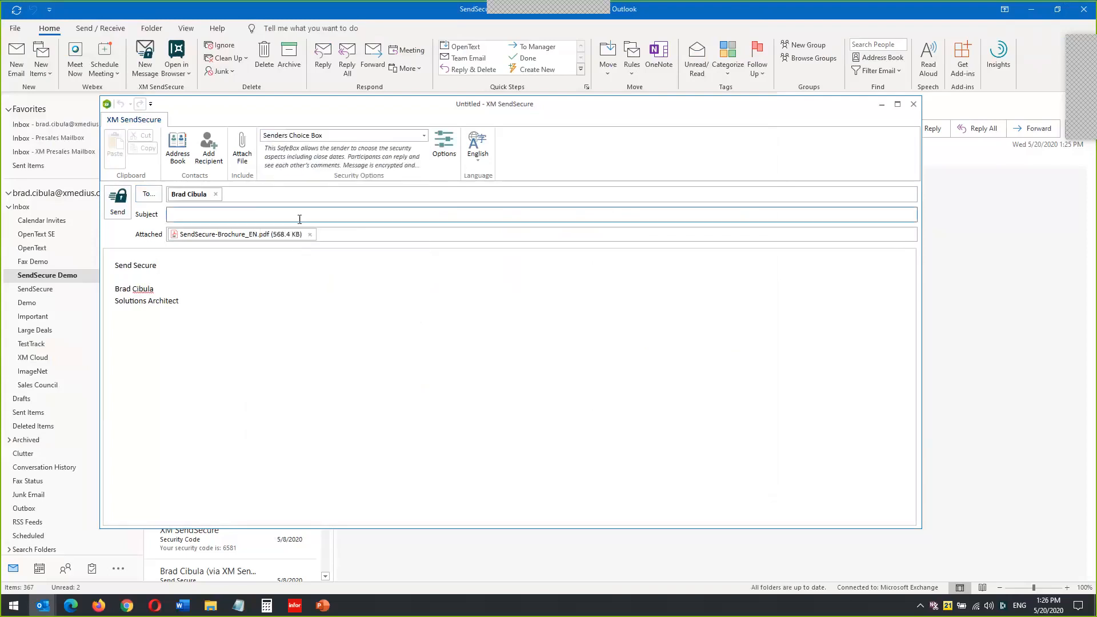
left_click(441, 154)
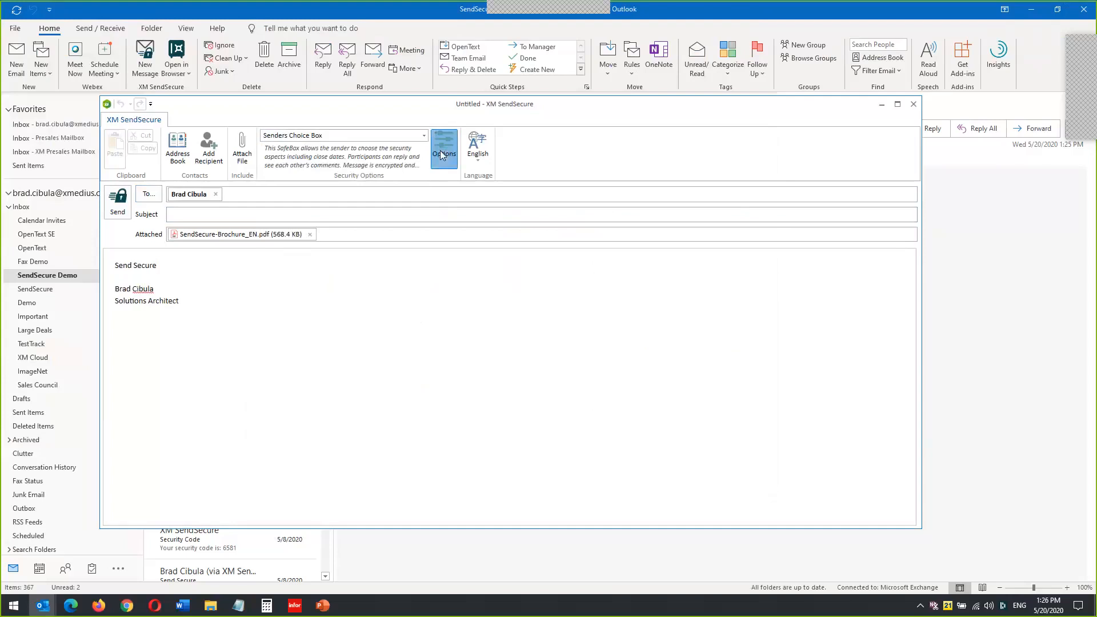
left_click_drag(523, 179, 649, 173)
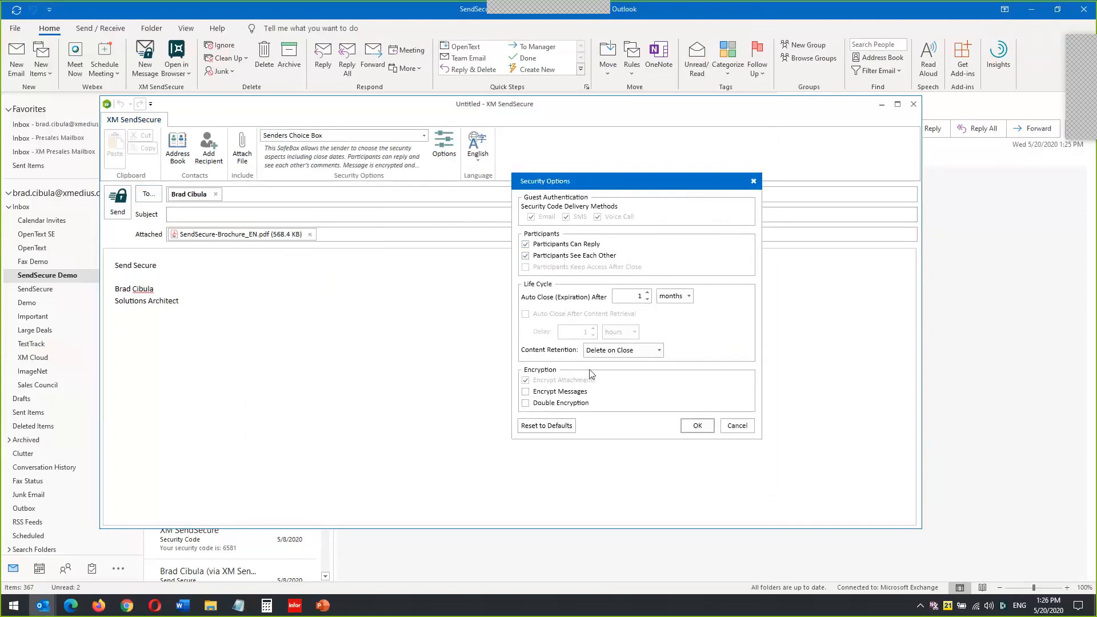
left_click(736, 427)
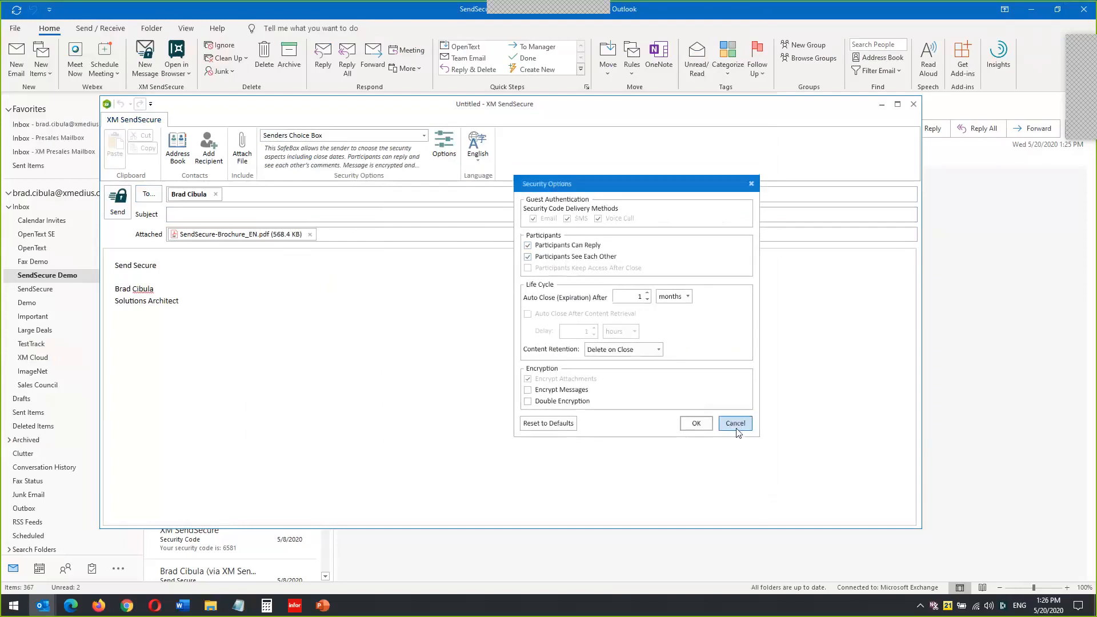
- Minimise the draft, return to the SendSecure web portal in Opera, and open the May 8 Send Secure SafeBox
left_click(882, 107)
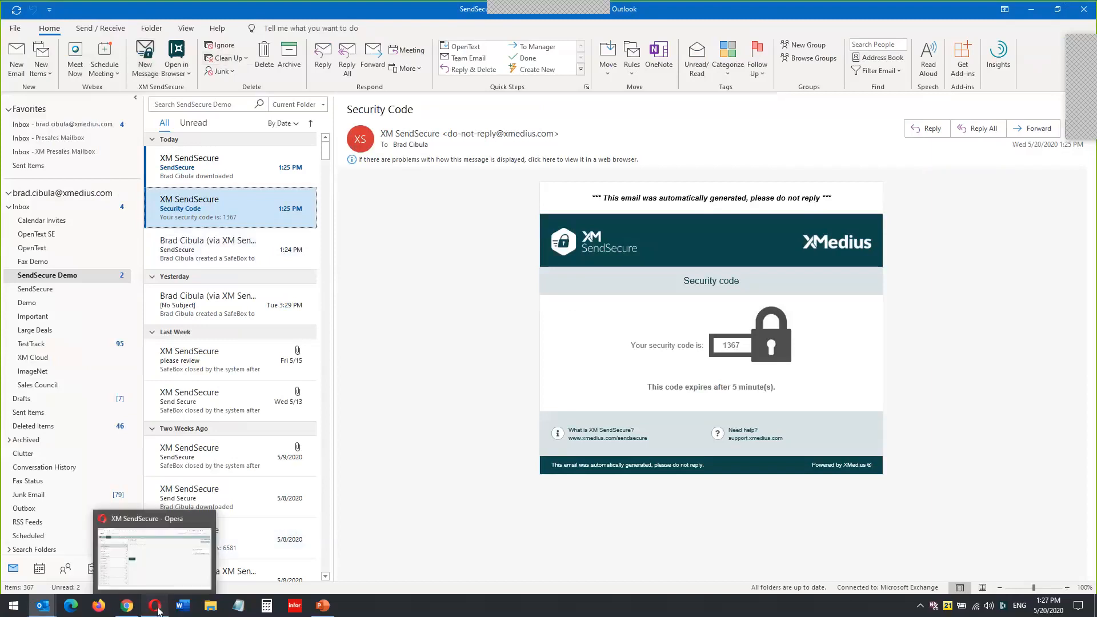
left_click(155, 605)
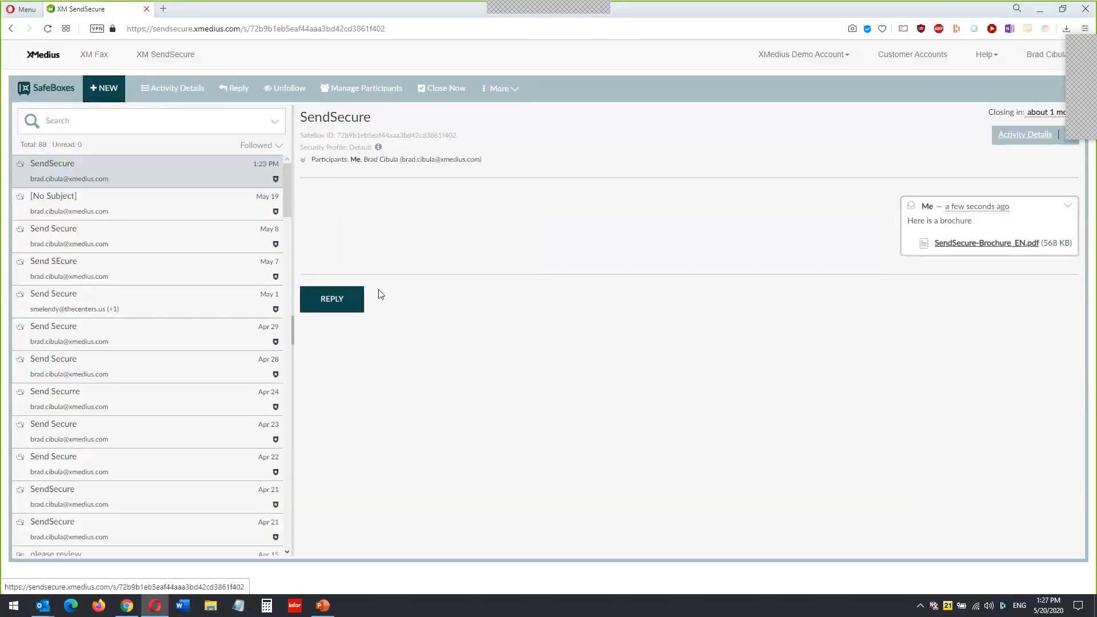
left_click(136, 246)
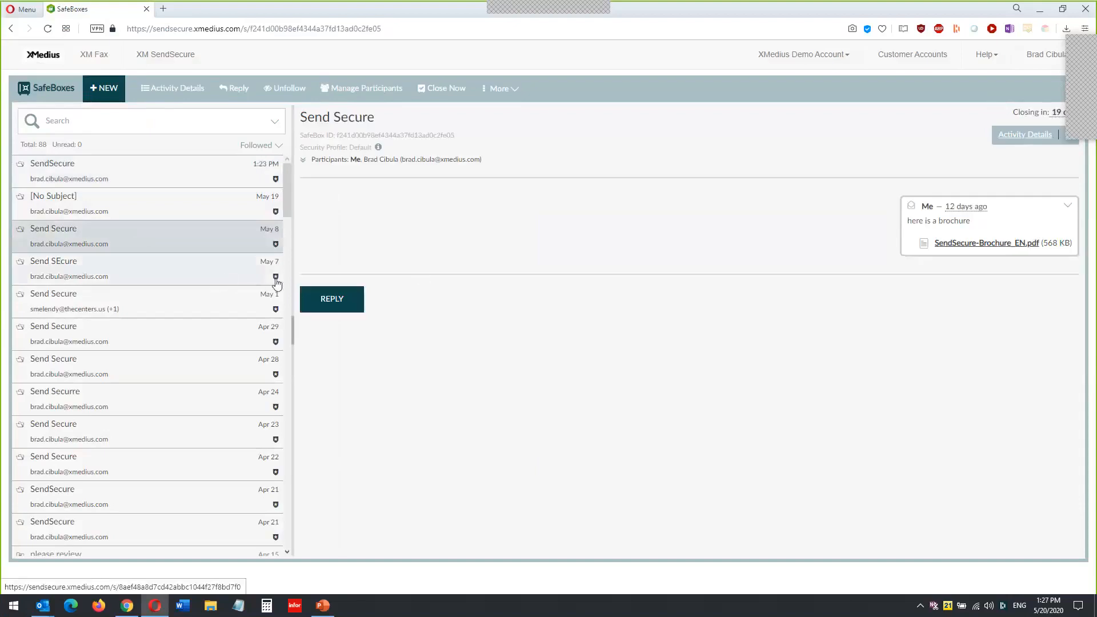
mouse_move(277, 280)
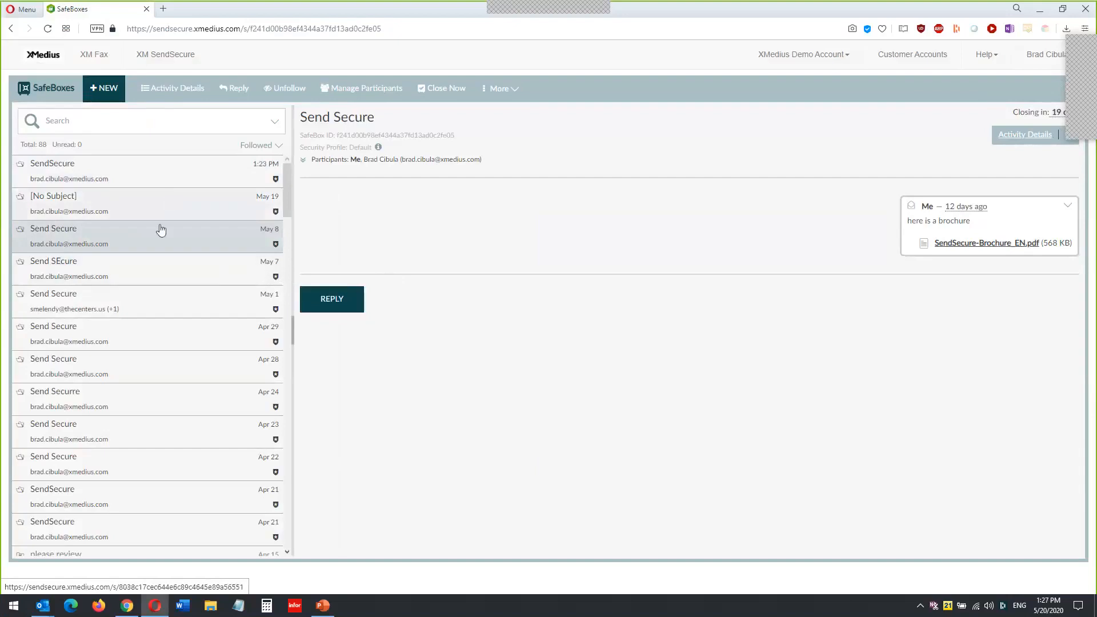
- Show the SafeBox's Activity Details and scroll through Downloads and Event History, then back to the top
left_click(1019, 138)
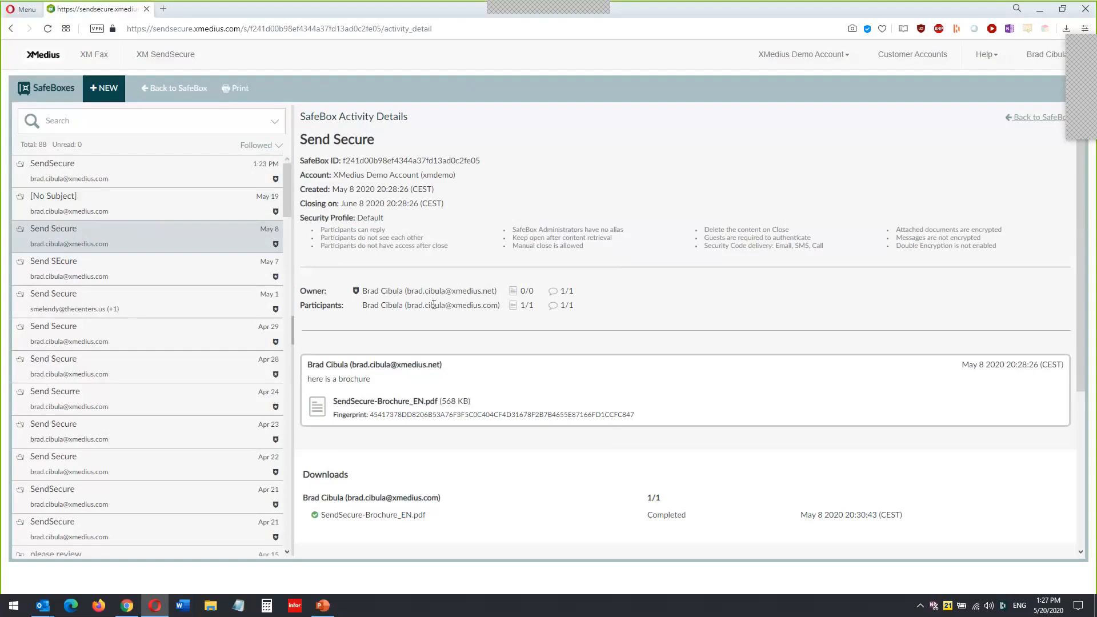
mouse_move(516, 308)
mouse_move(552, 311)
scroll(503, 283, "down", 2)
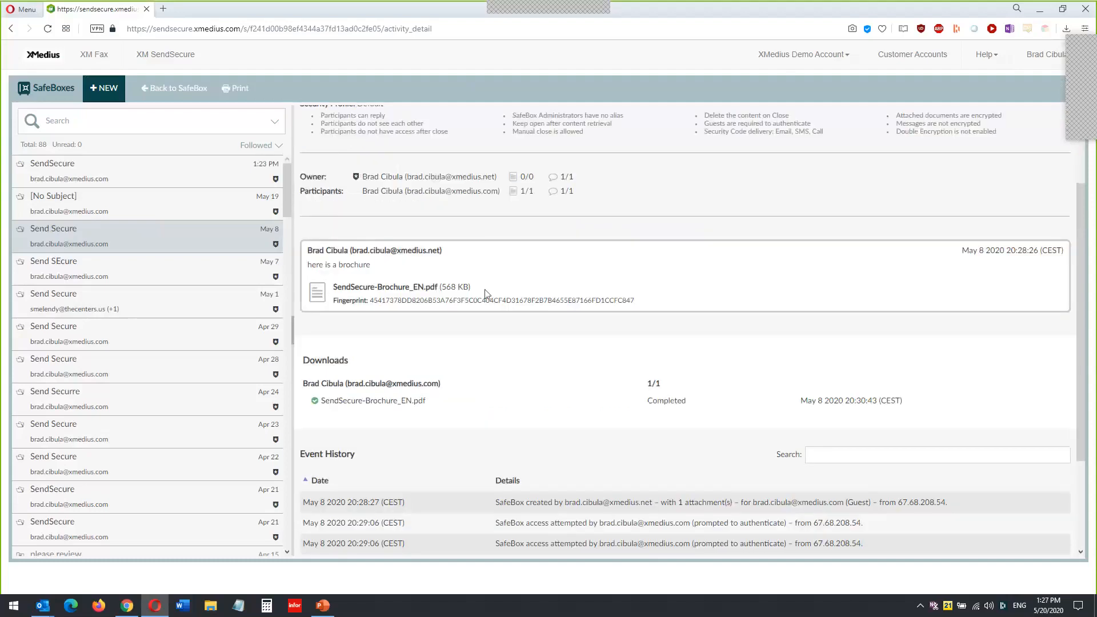
scroll(517, 294, "down", 1)
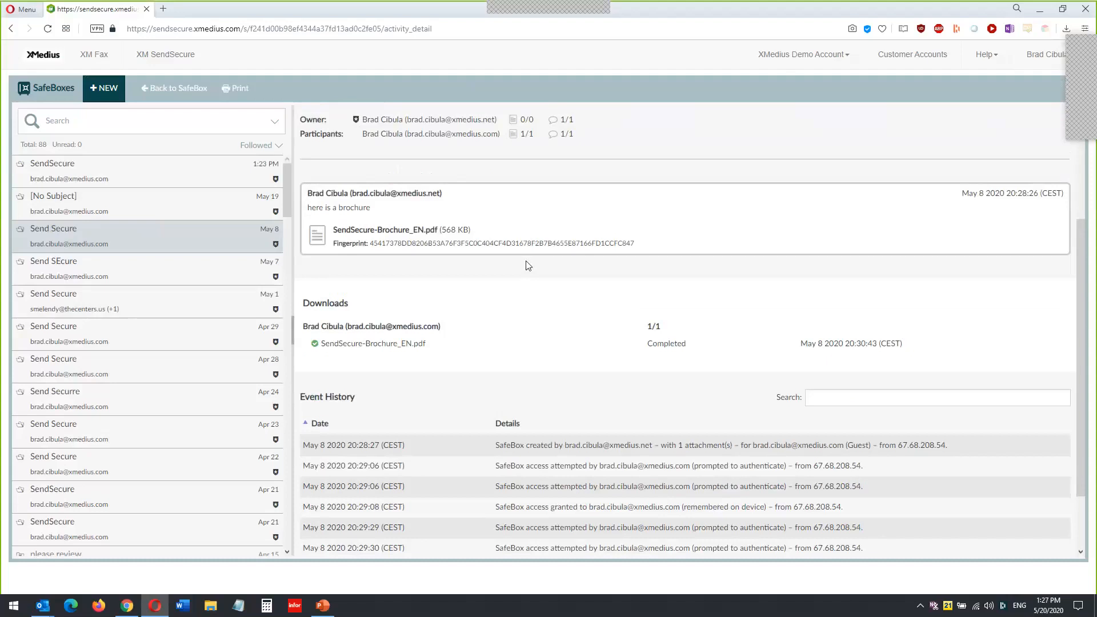
scroll(526, 265, "down", 1)
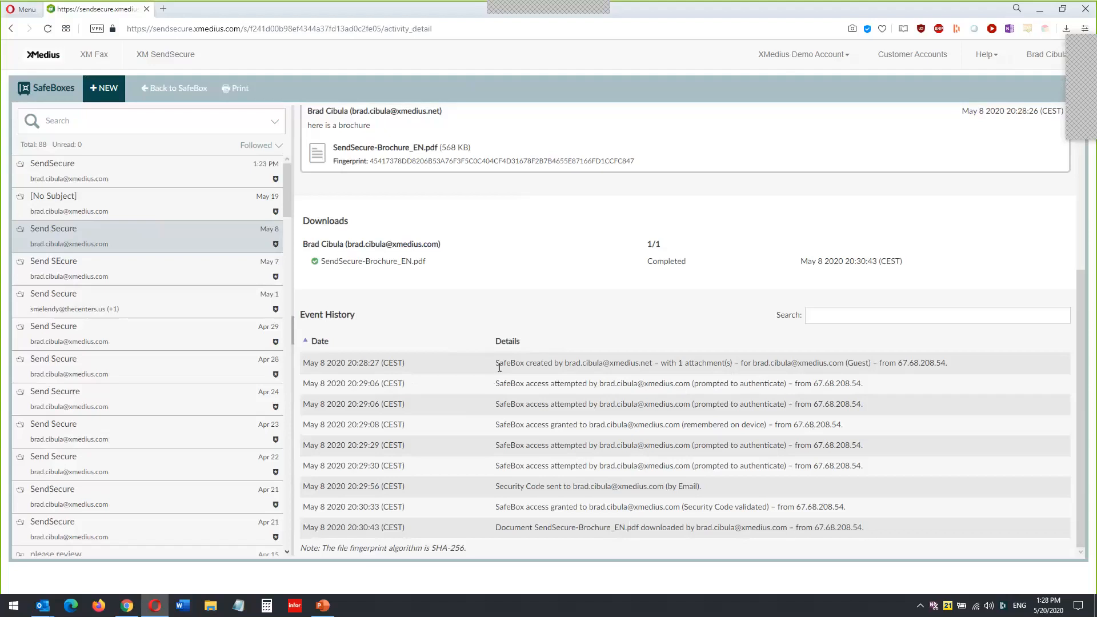
scroll(500, 366, "up", 4)
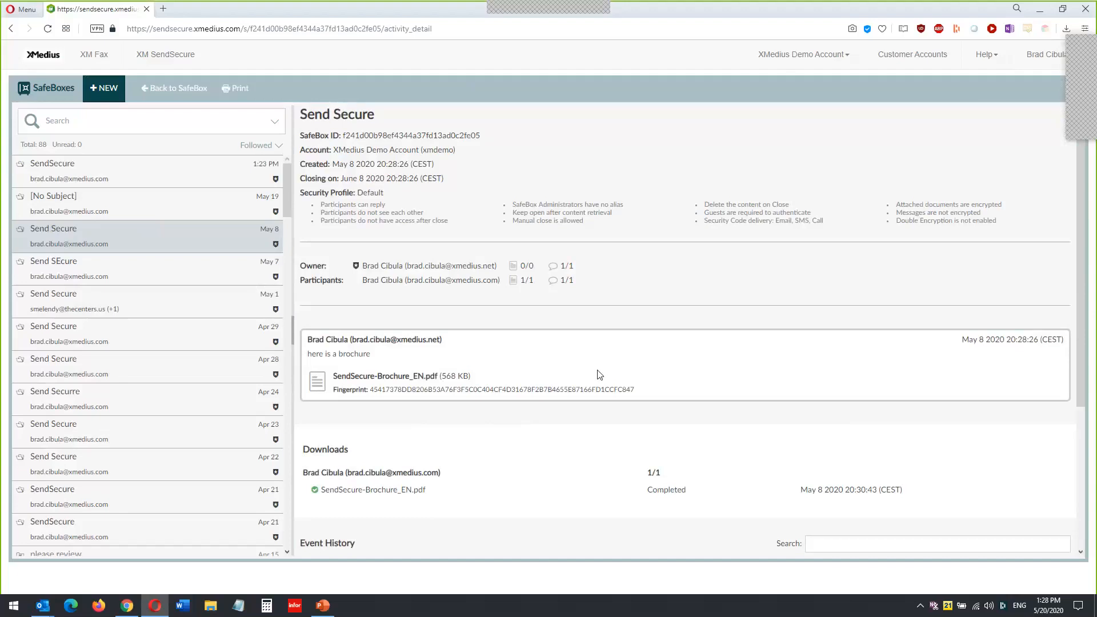
scroll(599, 375, "up", 1)
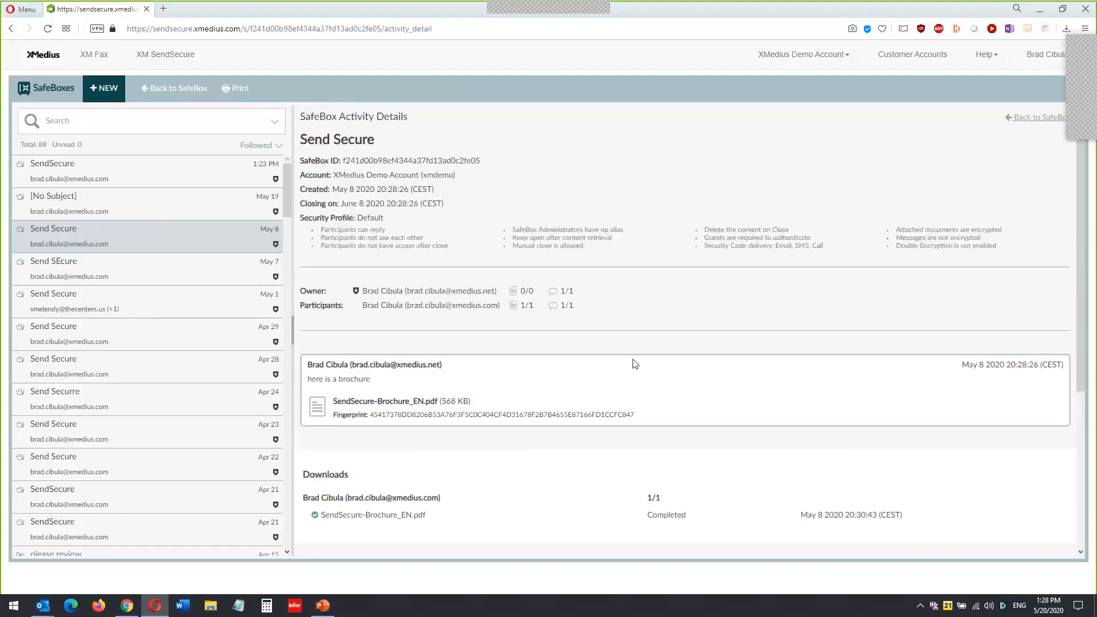